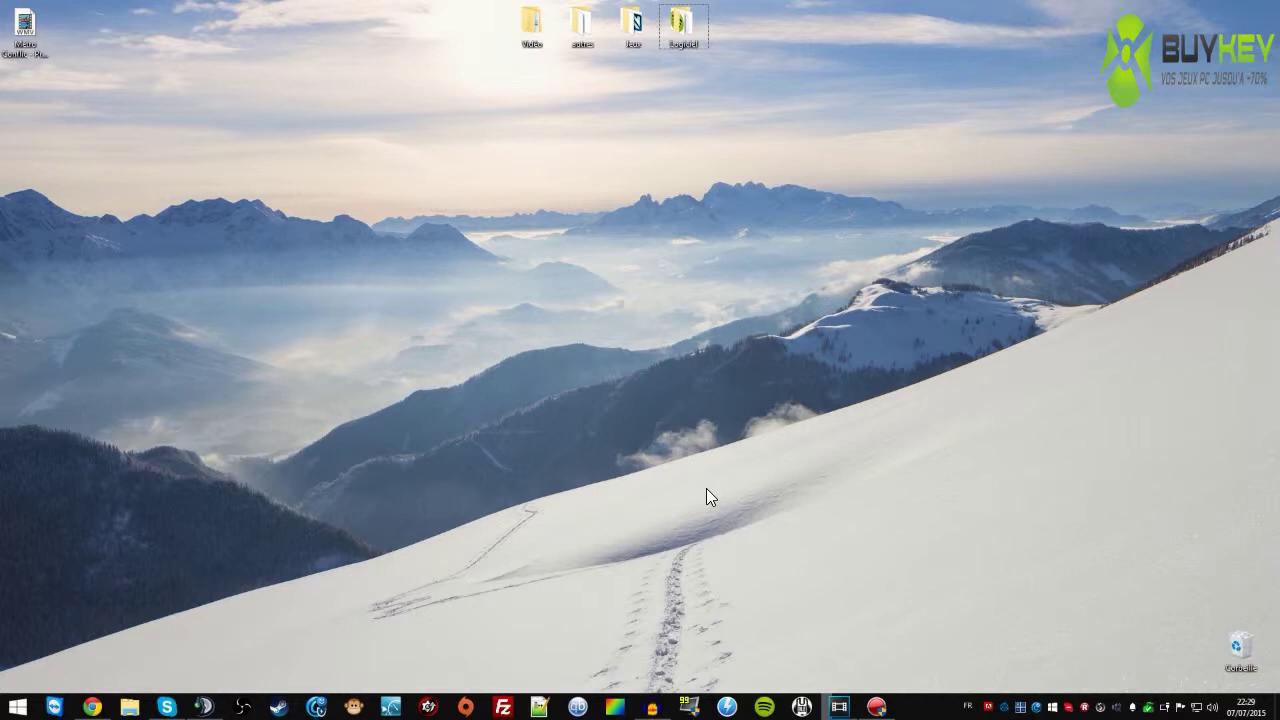
Launch Fraps and move its window toward the middle of the desktop.
{"action": "left_click", "coordinate": [689, 707]}
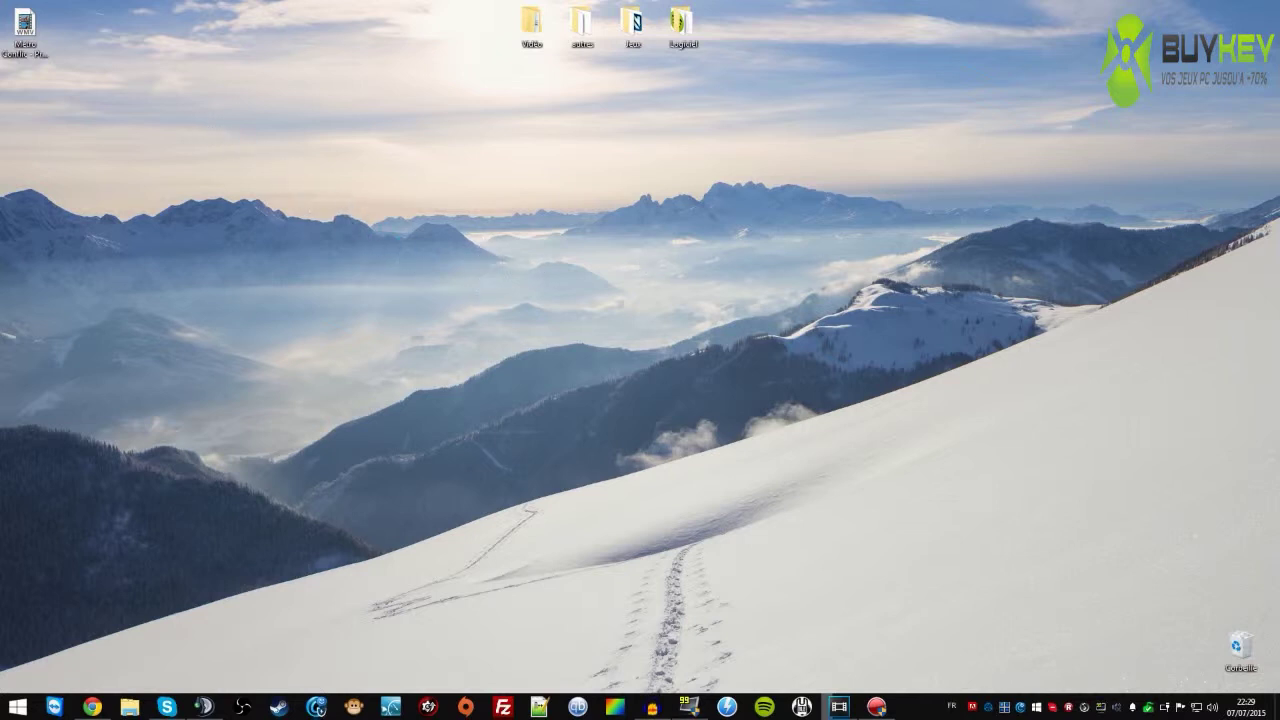
{"action": "left_click_drag", "start_coordinate": [509, 194], "coordinate": [627, 180]}
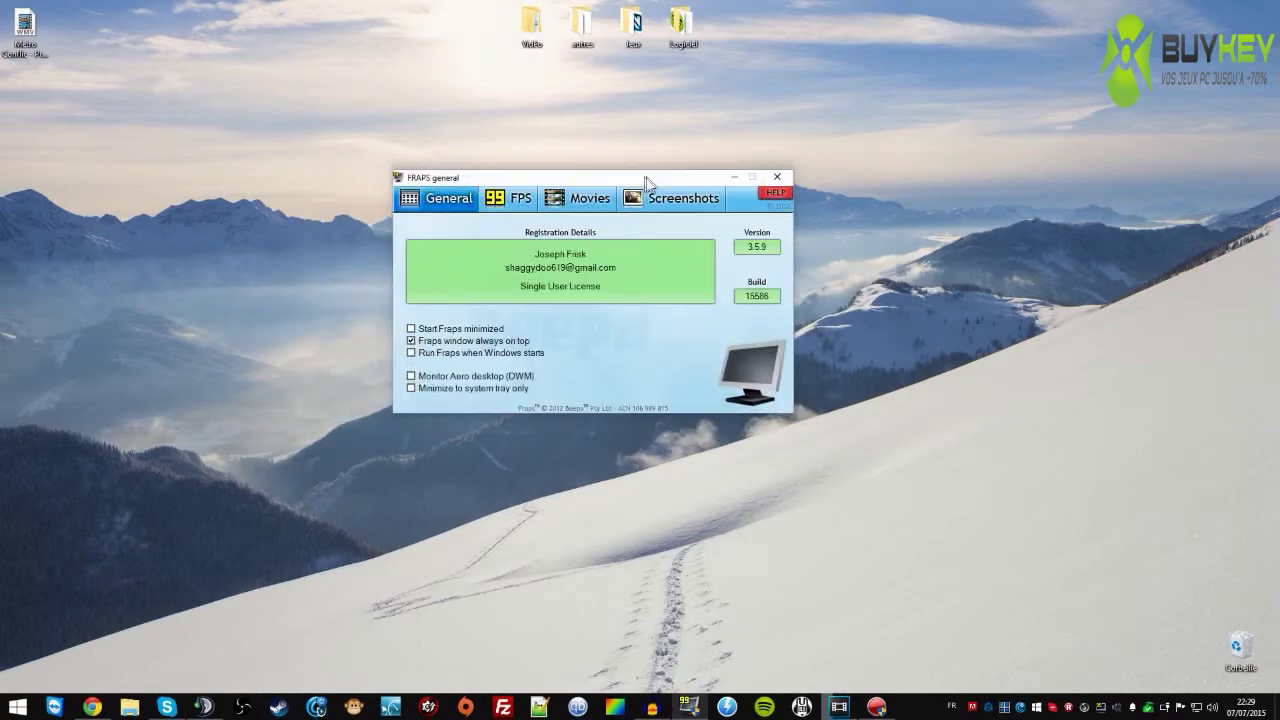
{"action": "left_click_drag", "start_coordinate": [571, 171], "coordinate": [598, 202]}
Review the Movies, FPS, Screenshots and General settings of Fraps, and exit the program.
{"action": "left_click", "coordinate": [607, 231]}
{"action": "left_click", "coordinate": [515, 234]}
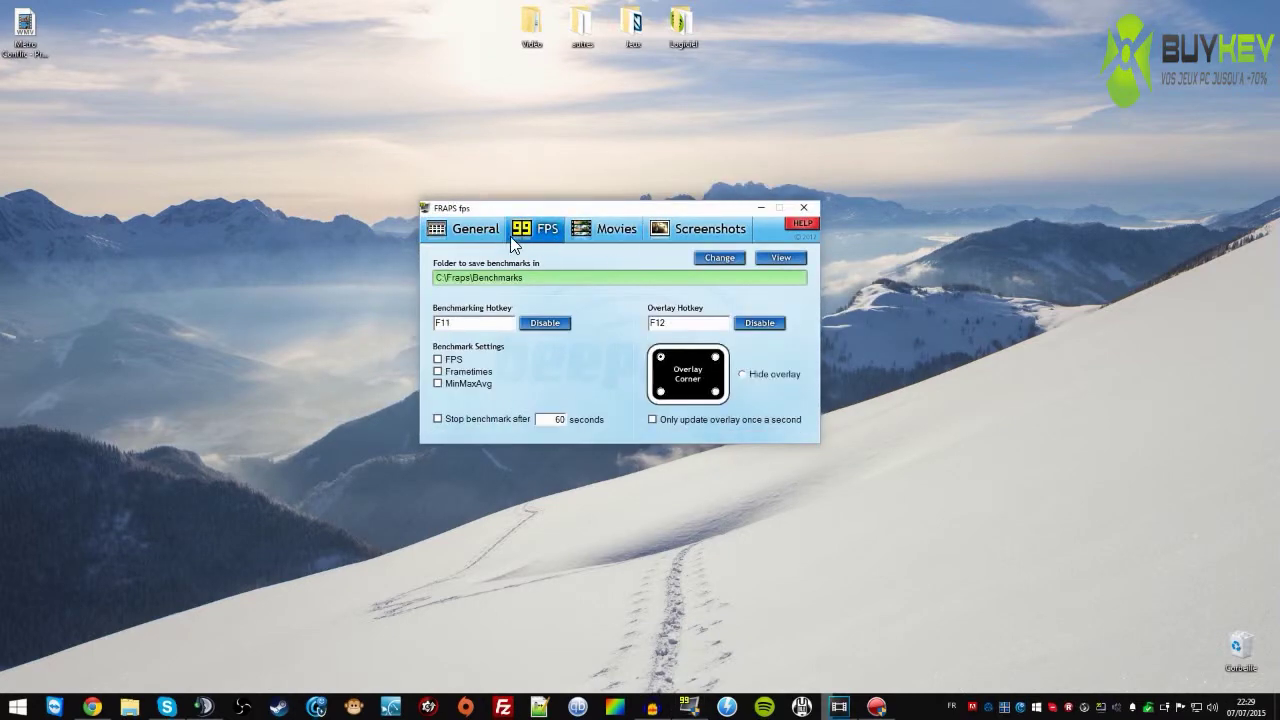
{"action": "left_click", "coordinate": [617, 229]}
{"action": "left_click", "coordinate": [480, 230]}
{"action": "left_click", "coordinate": [540, 230]}
{"action": "left_click", "coordinate": [615, 228]}
{"action": "left_click", "coordinate": [700, 228]}
{"action": "left_click", "coordinate": [540, 228]}
{"action": "left_click", "coordinate": [478, 228]}
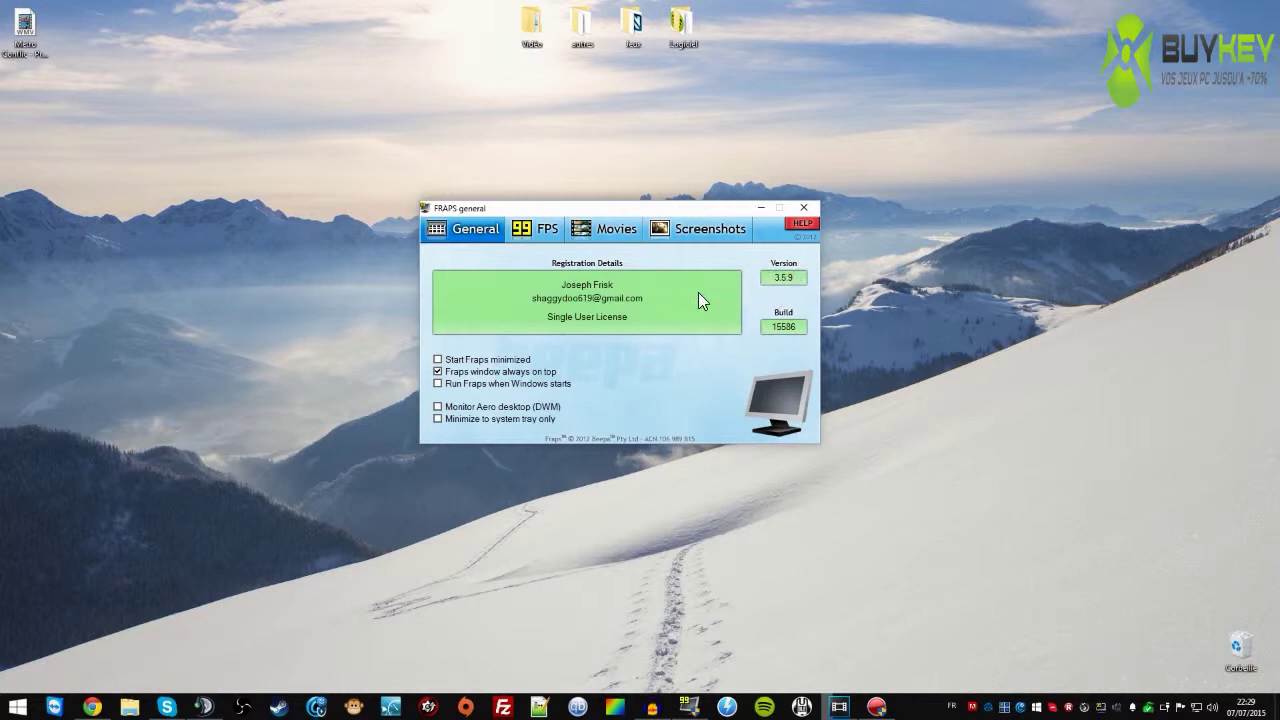
{"action": "left_click", "coordinate": [803, 207]}
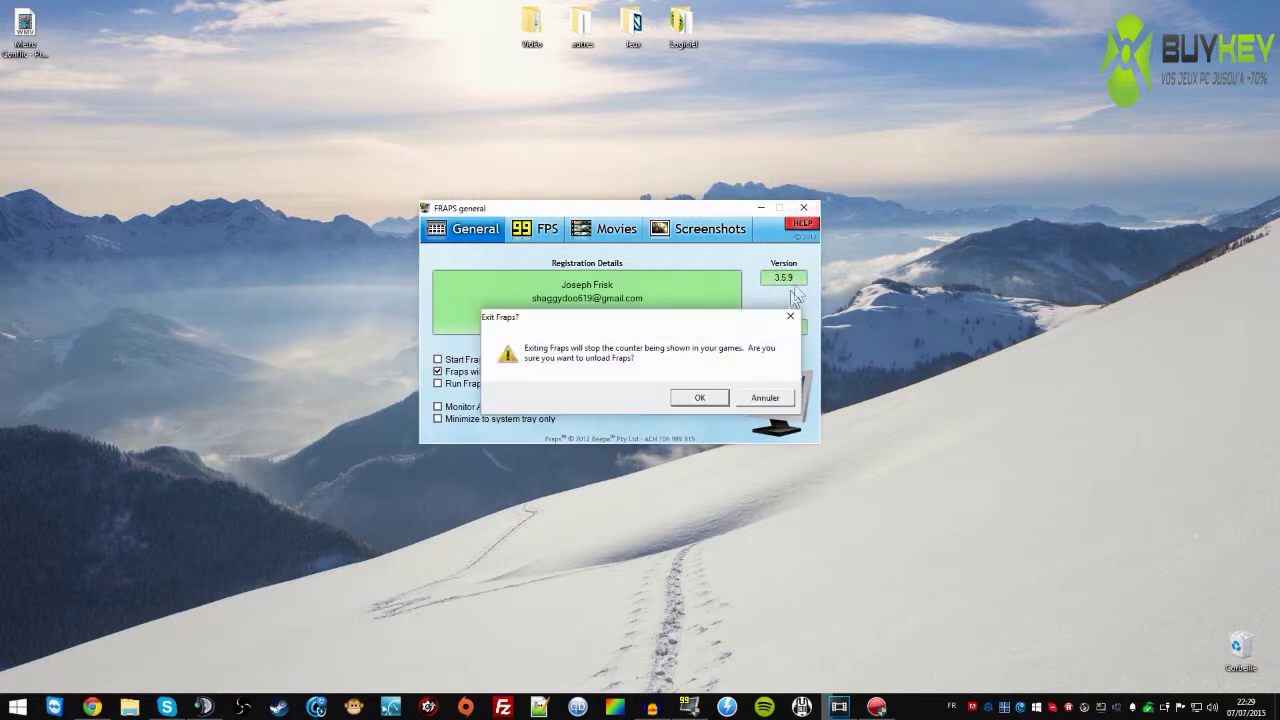
{"action": "left_click", "coordinate": [694, 395]}
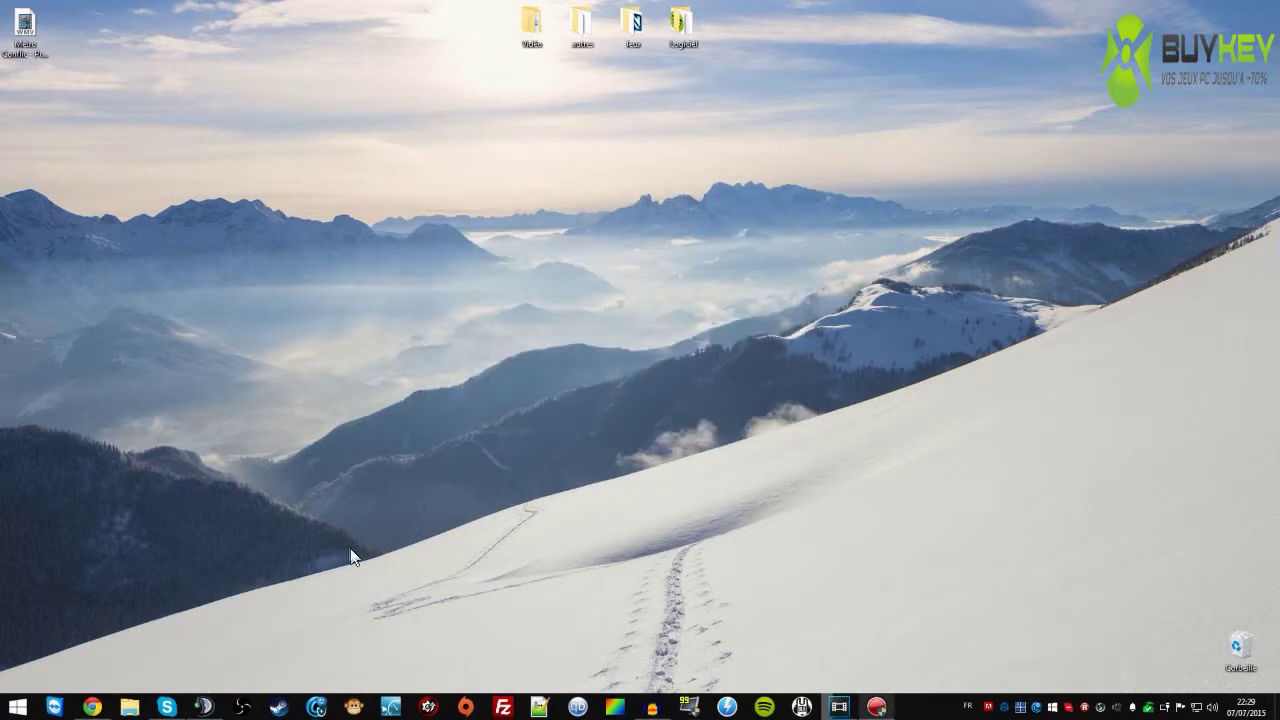
Switch to Chrome in a maximized window and open the "FRAPS 3.5.9 - Full Cracked - T411" result from the "Fraps t411" search.
{"action": "left_click", "coordinate": [91, 707]}
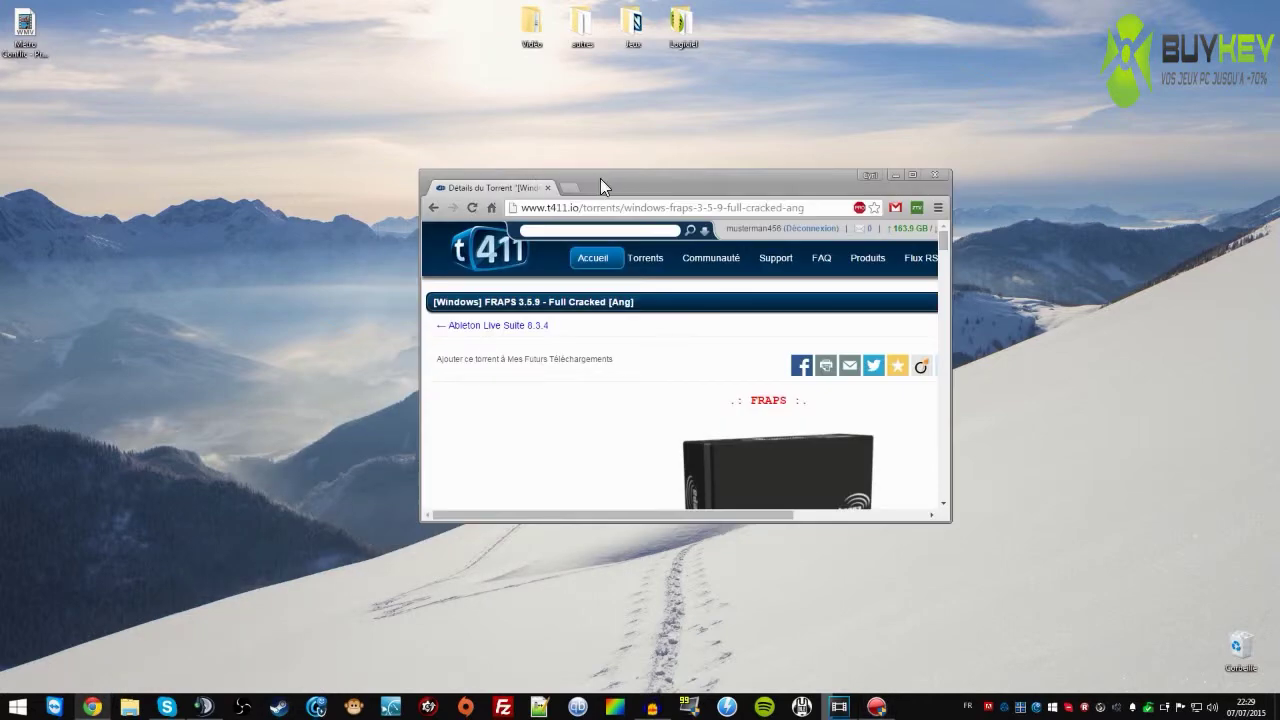
{"action": "double_click", "coordinate": [598, 178]}
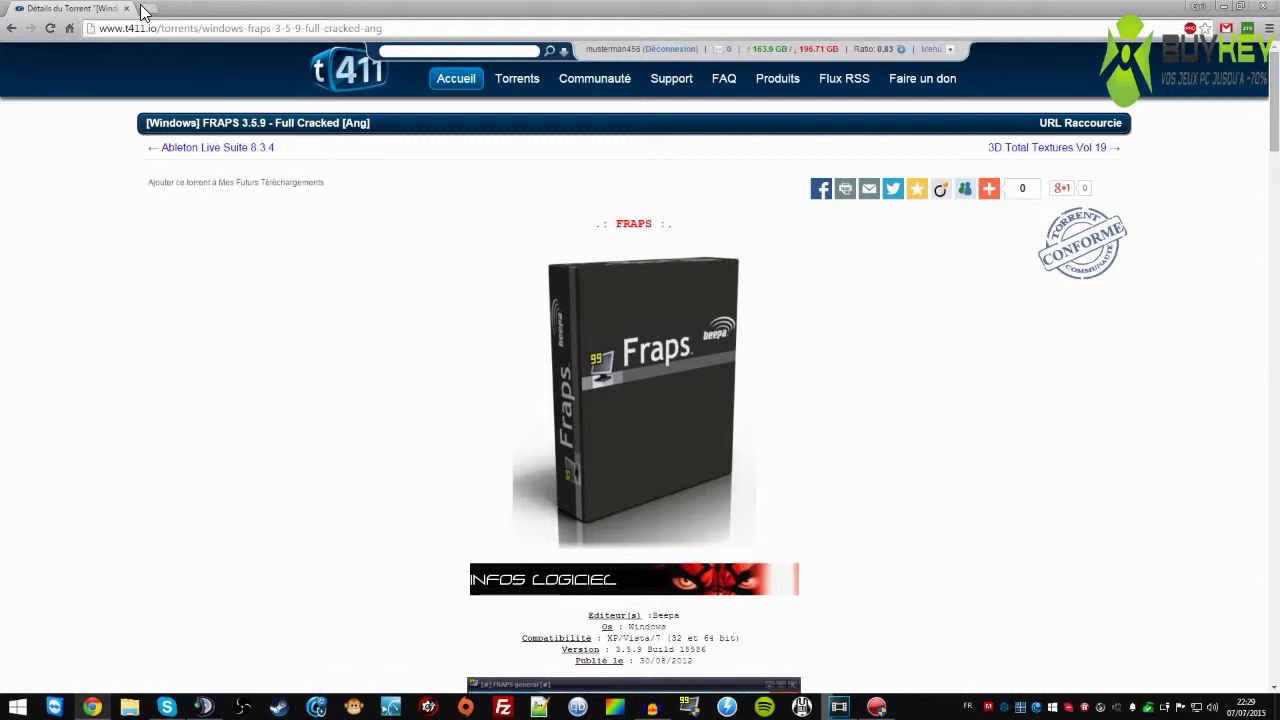
{"action": "left_click", "coordinate": [11, 28]}
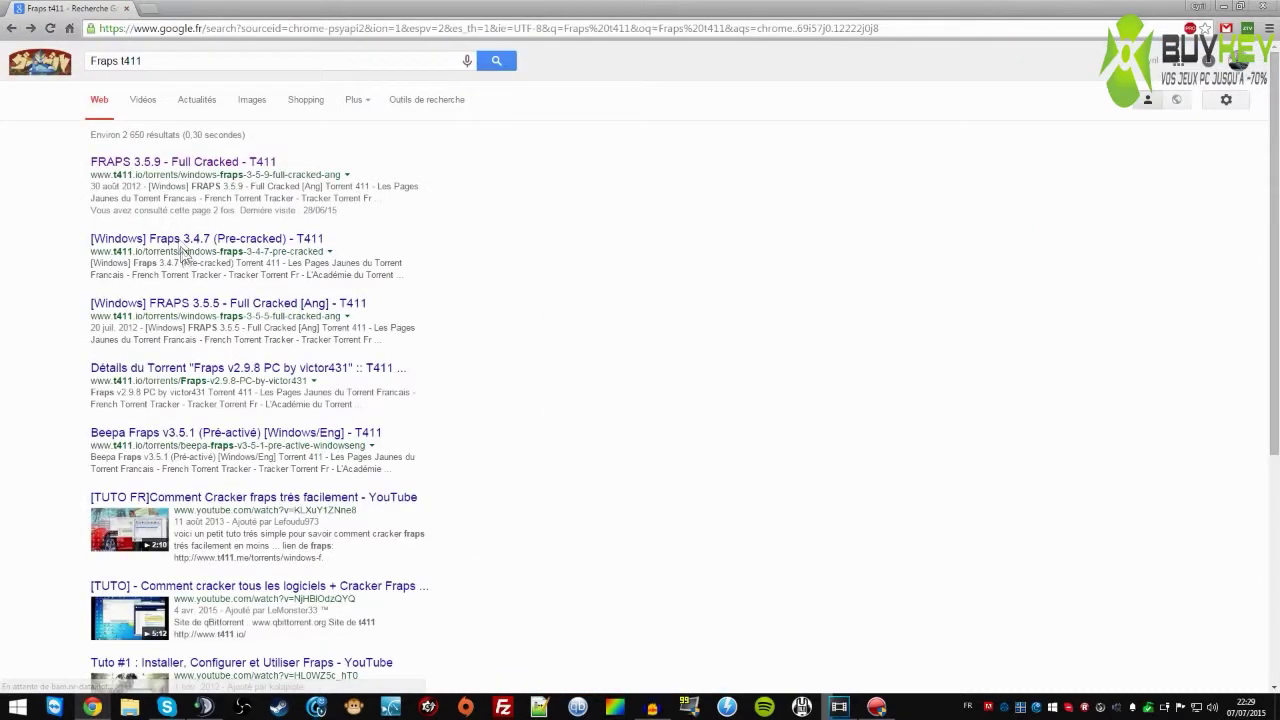
{"action": "left_click", "coordinate": [155, 163]}
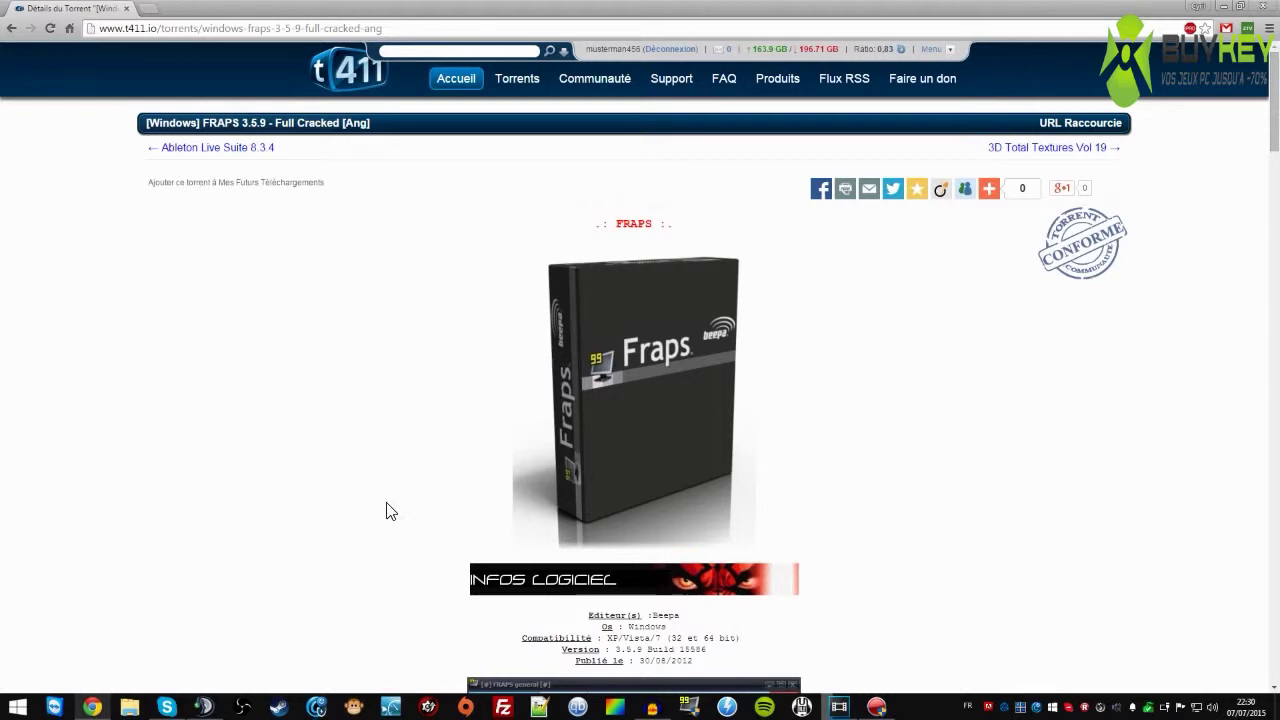
Examine the torrent page's software details, upload information and installation instructions.
{"action": "scroll", "coordinate": [390, 511], "scroll_direction": "down", "scroll_amount": 5}
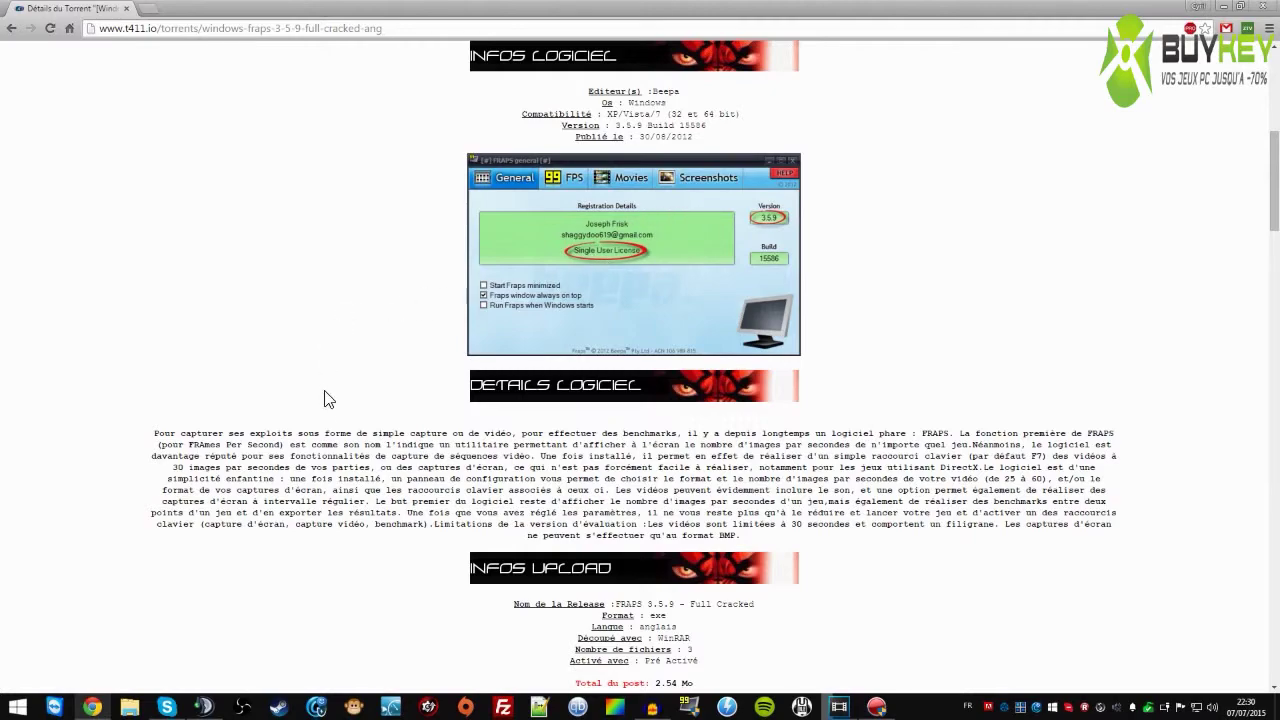
{"action": "scroll", "coordinate": [337, 420], "scroll_direction": "up", "scroll_amount": 2}
{"action": "scroll", "coordinate": [337, 420], "scroll_direction": "down", "scroll_amount": 4}
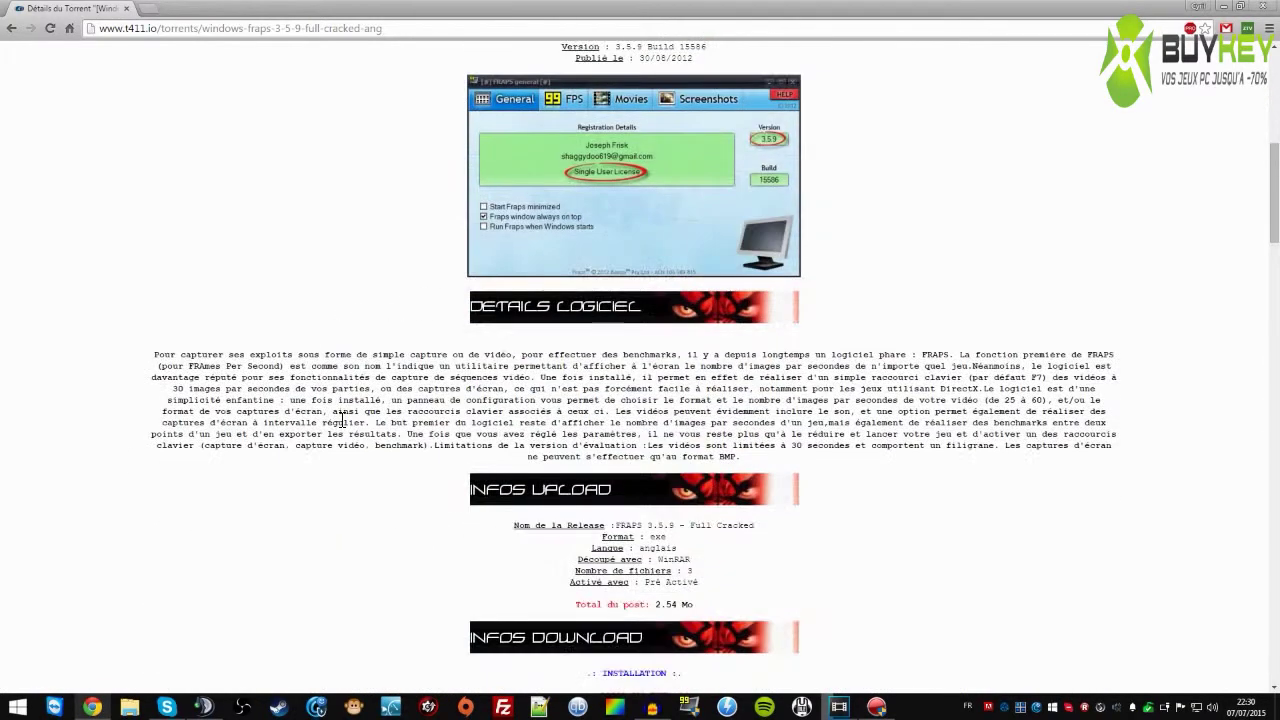
{"action": "scroll", "coordinate": [340, 424], "scroll_direction": "up", "scroll_amount": 4}
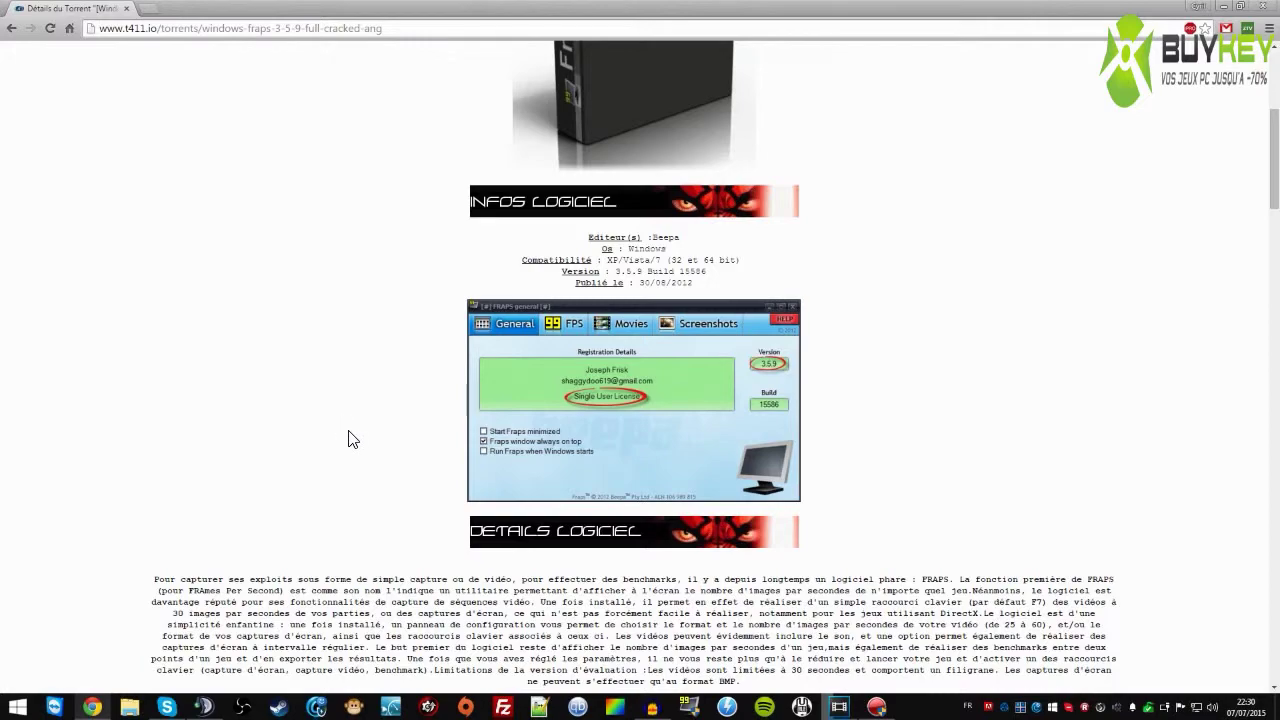
{"action": "scroll", "coordinate": [348, 439], "scroll_direction": "down", "scroll_amount": 6}
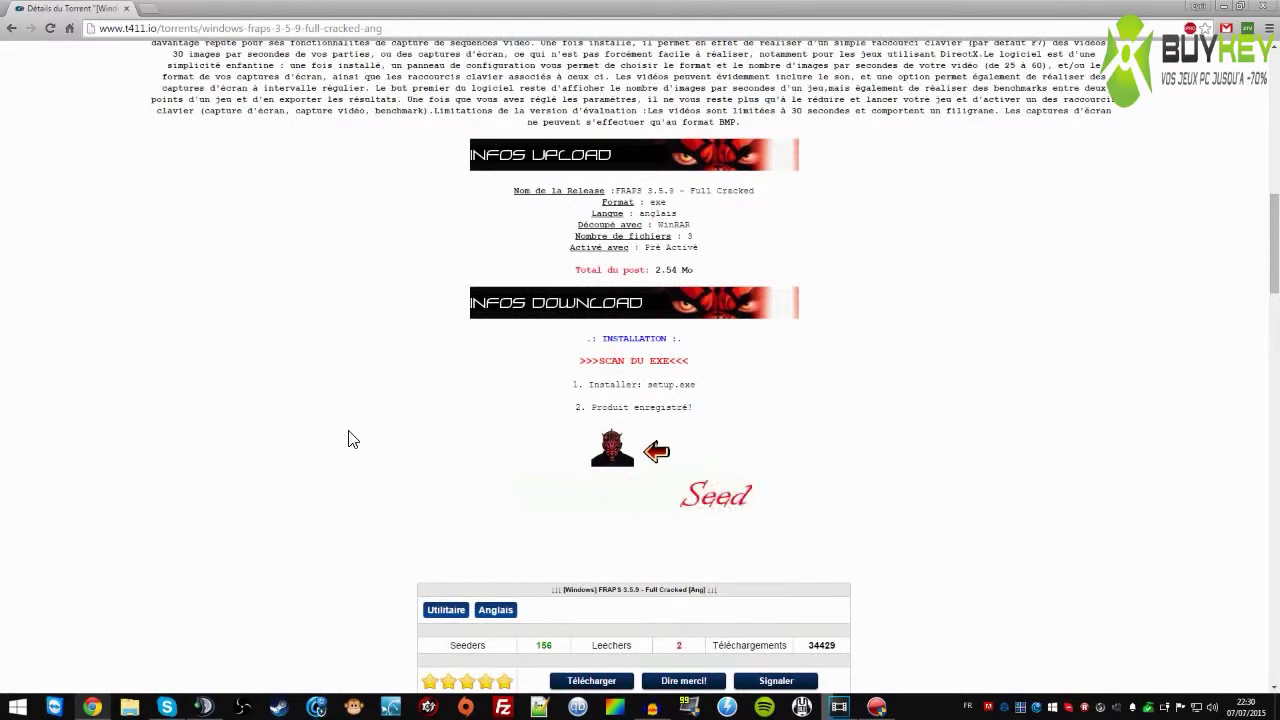
{"action": "scroll", "coordinate": [356, 430], "scroll_direction": "down", "scroll_amount": 4}
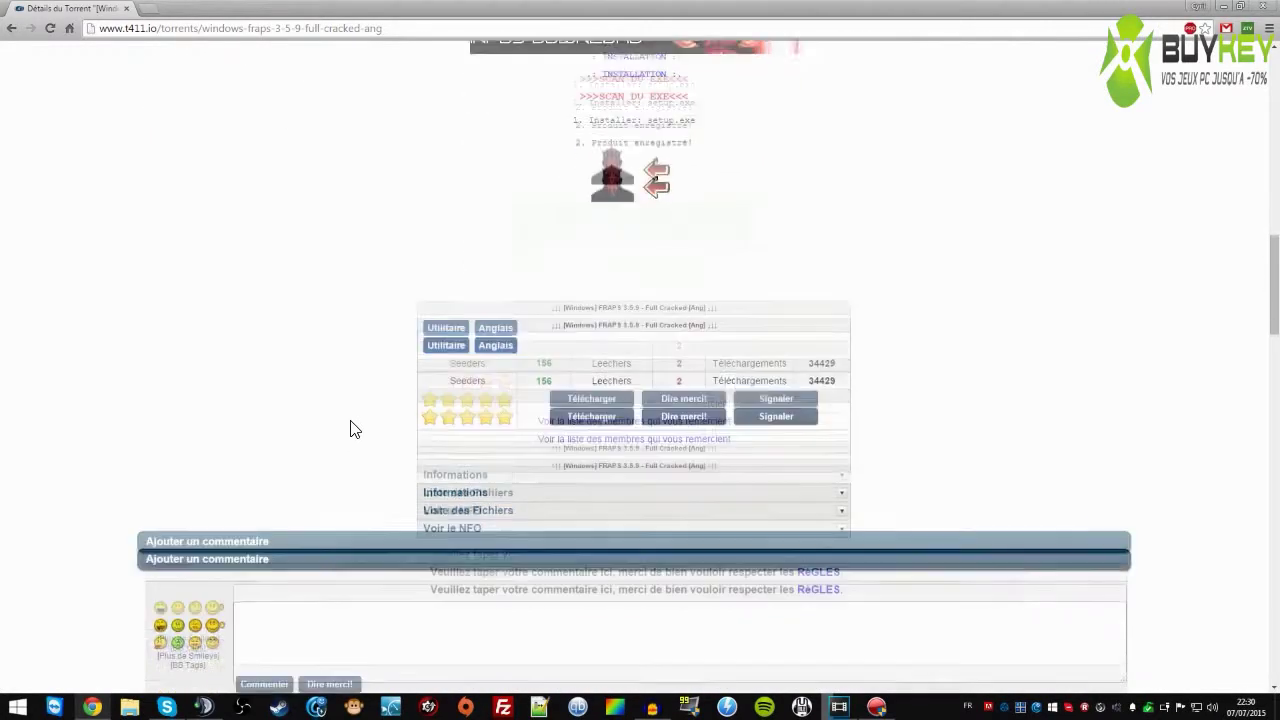
{"action": "scroll", "coordinate": [351, 425], "scroll_direction": "down", "scroll_amount": 2}
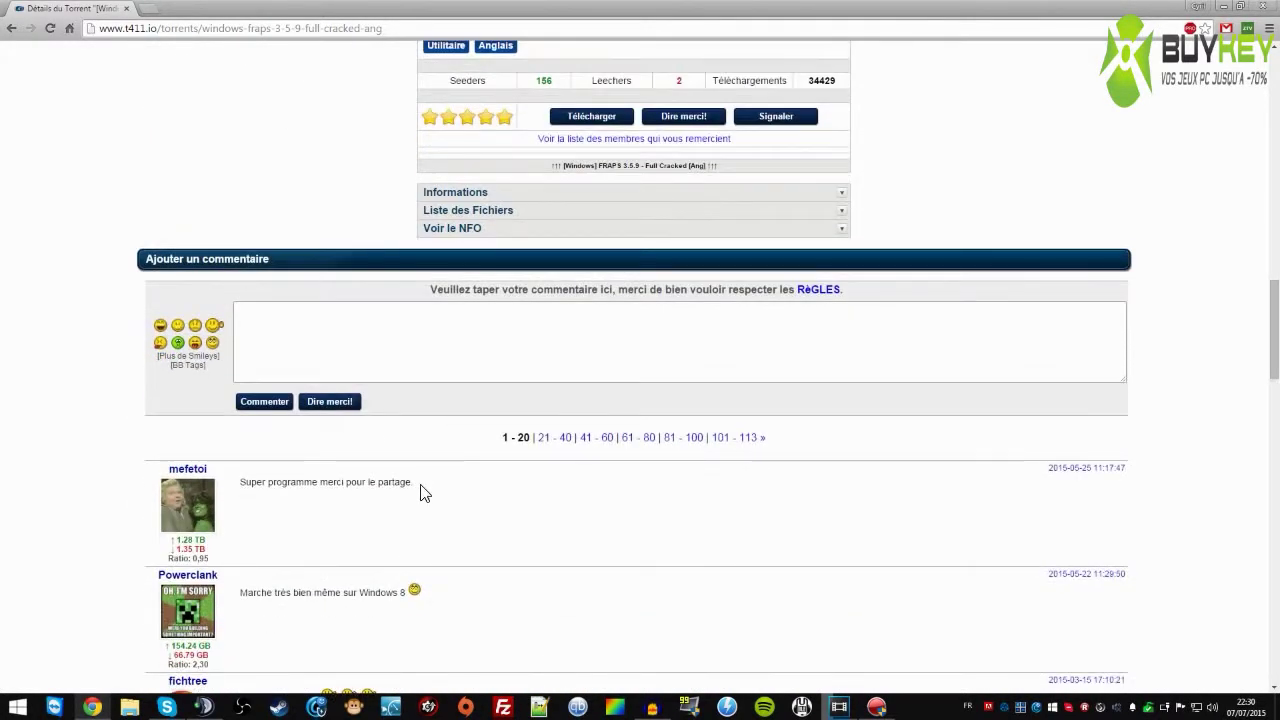
{"action": "scroll", "coordinate": [400, 515], "scroll_direction": "up", "scroll_amount": 1}
{"action": "scroll", "coordinate": [380, 540], "scroll_direction": "up", "scroll_amount": 4}
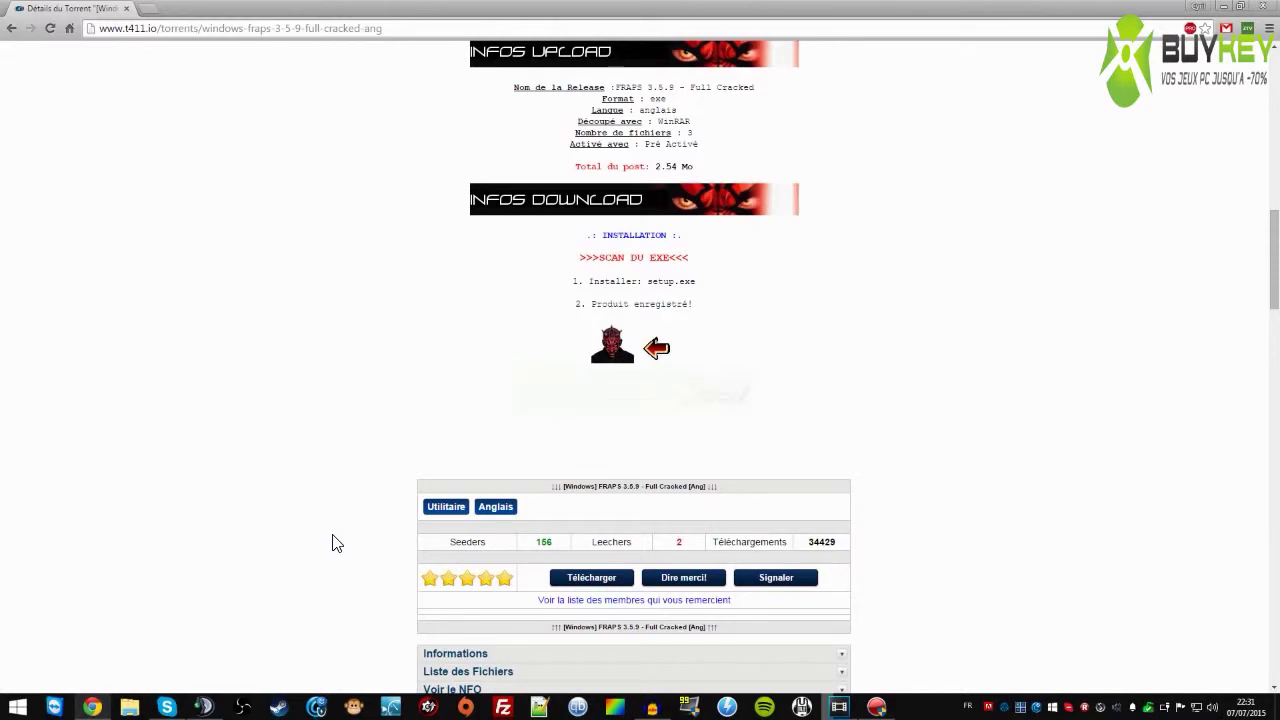
{"action": "scroll", "coordinate": [336, 543], "scroll_direction": "up", "scroll_amount": 4}
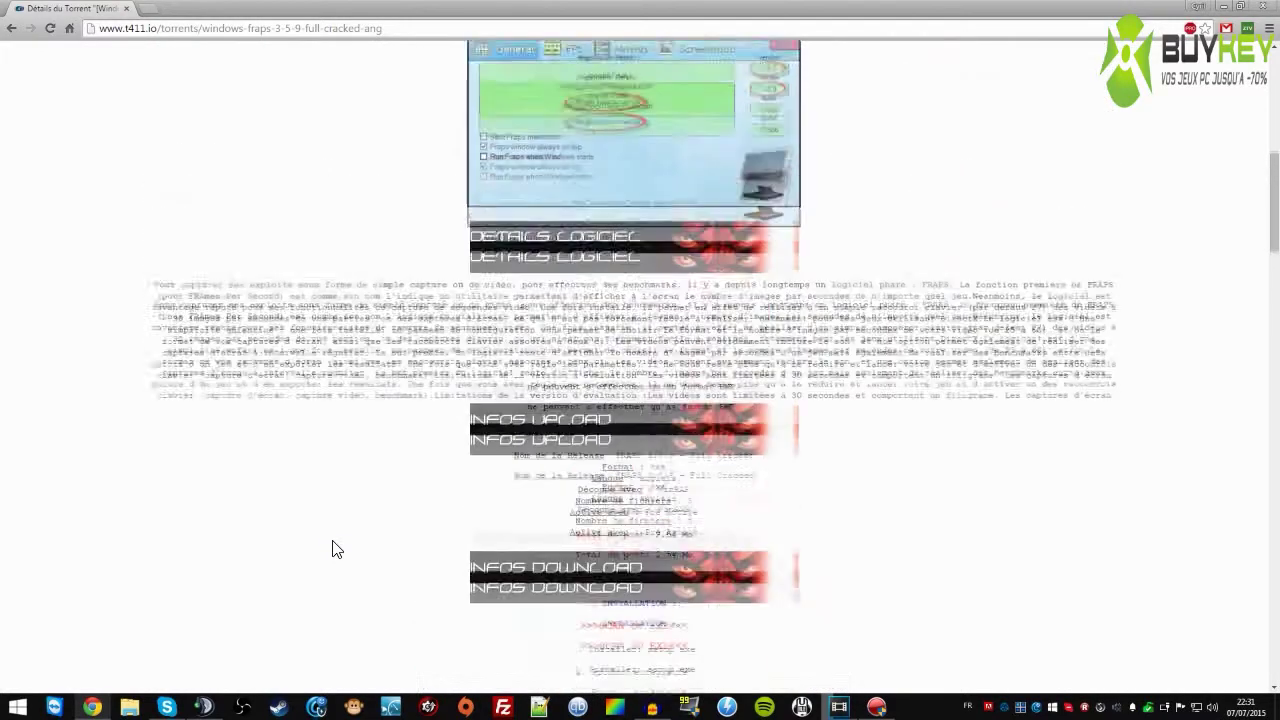
{"action": "scroll", "coordinate": [336, 549], "scroll_direction": "up", "scroll_amount": 6}
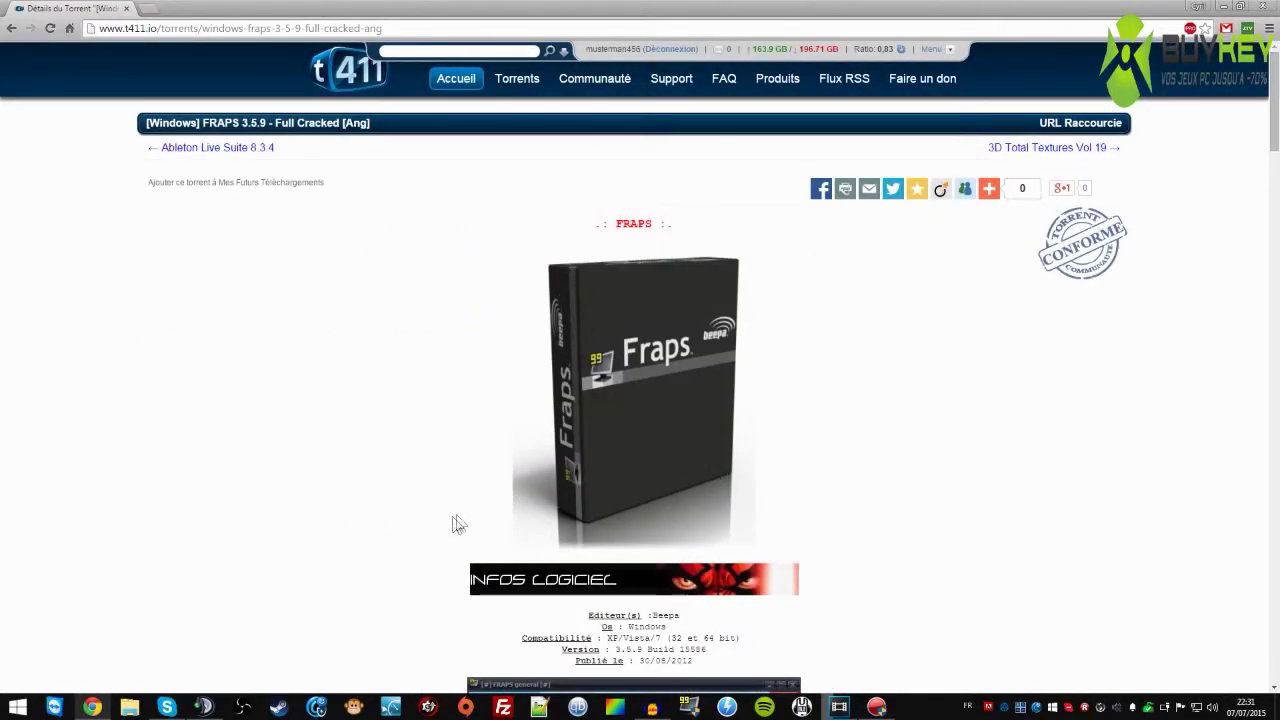
Examine the torrent page's download section, user comments and list of members who gave thanks.
{"action": "scroll", "coordinate": [454, 523], "scroll_direction": "down", "scroll_amount": 3}
{"action": "scroll", "coordinate": [306, 472], "scroll_direction": "down", "scroll_amount": 7}
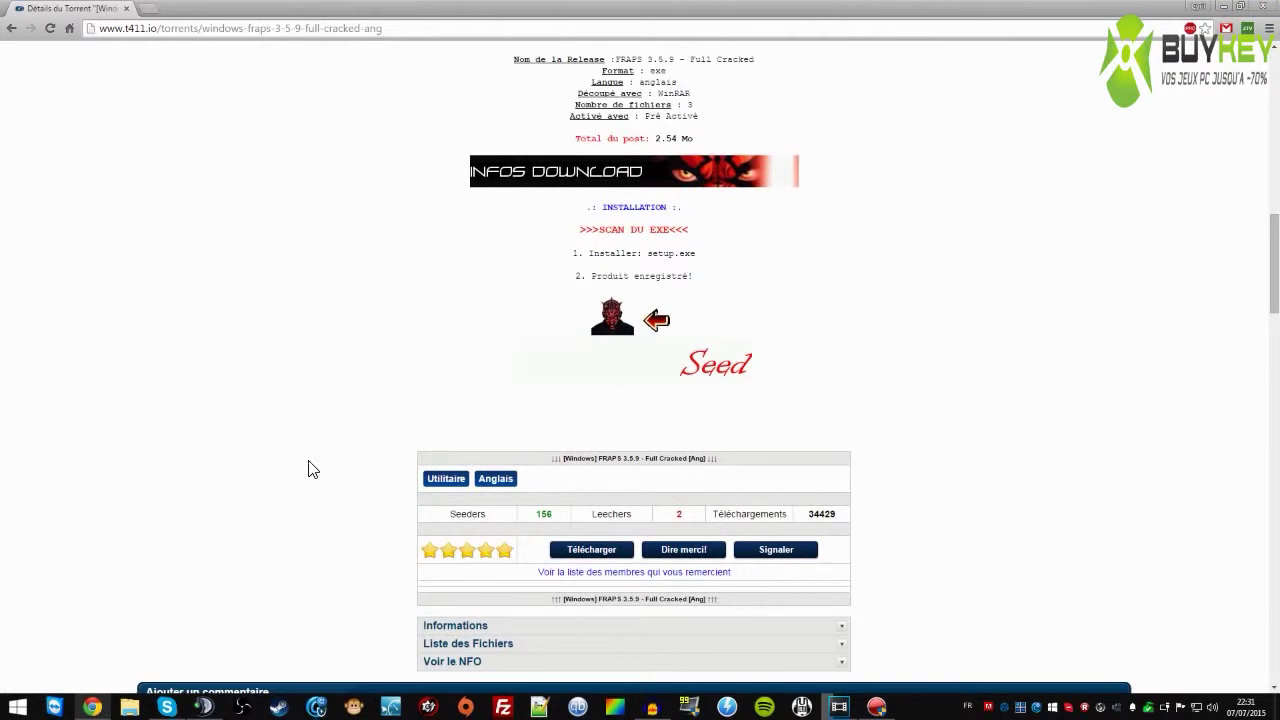
{"action": "scroll", "coordinate": [310, 467], "scroll_direction": "down", "scroll_amount": 1}
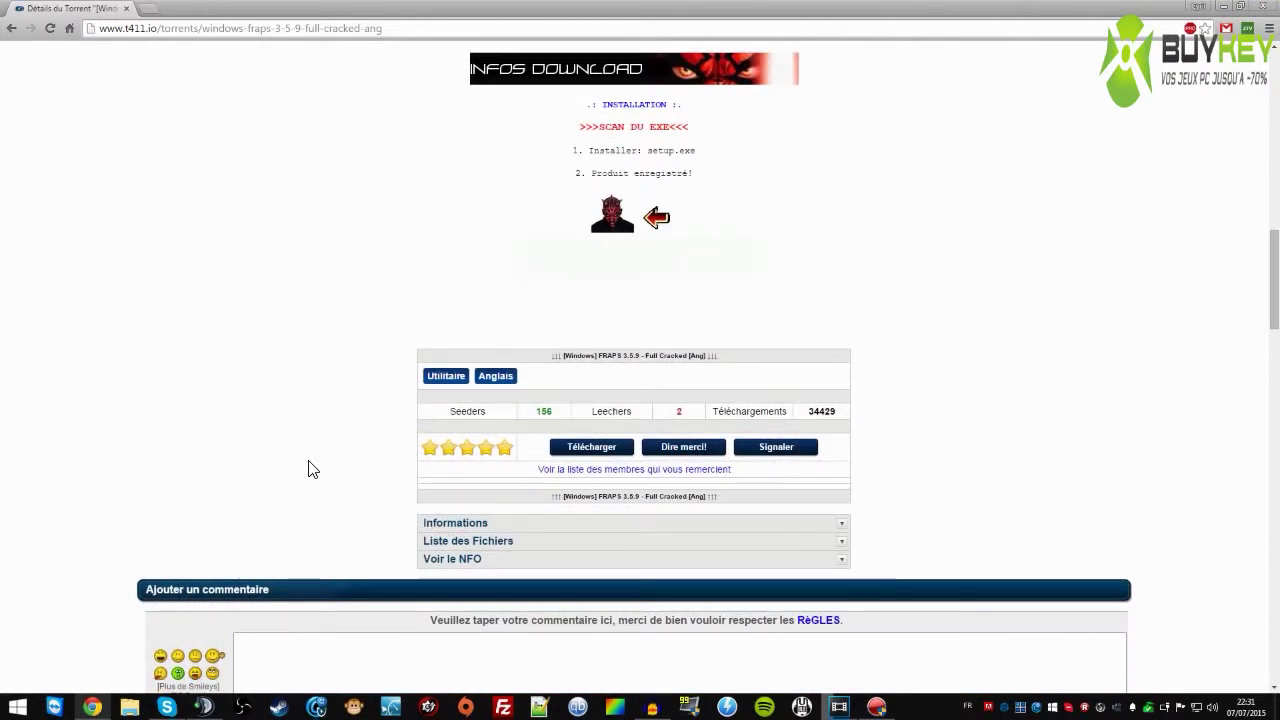
{"action": "scroll", "coordinate": [312, 459], "scroll_direction": "down", "scroll_amount": 1}
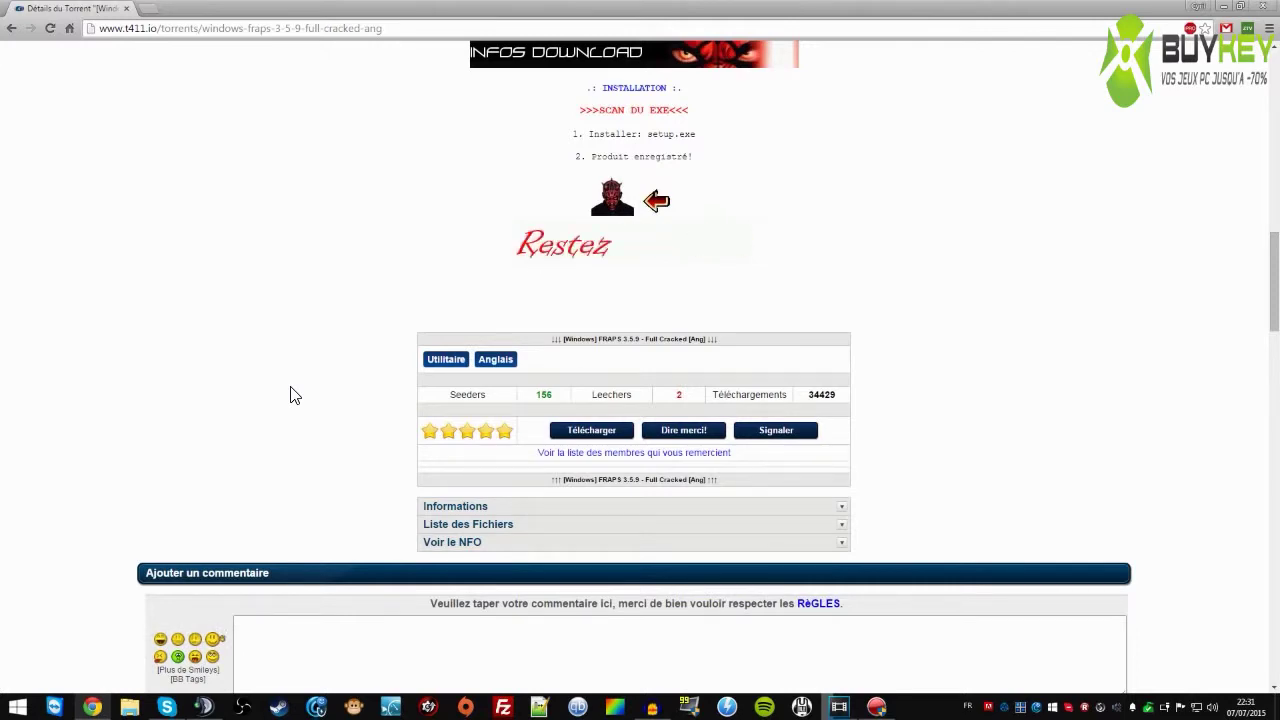
{"action": "scroll", "coordinate": [300, 400], "scroll_direction": "down", "scroll_amount": 5}
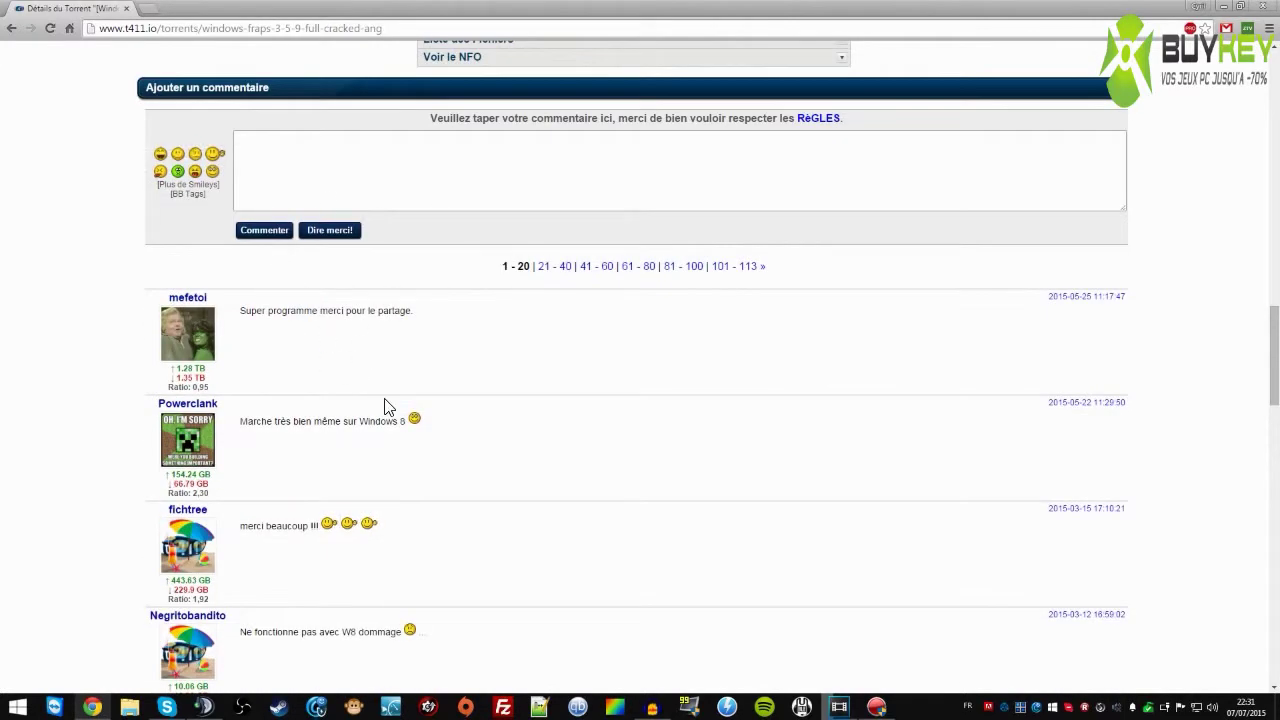
{"action": "scroll", "coordinate": [385, 405], "scroll_direction": "up", "scroll_amount": 7}
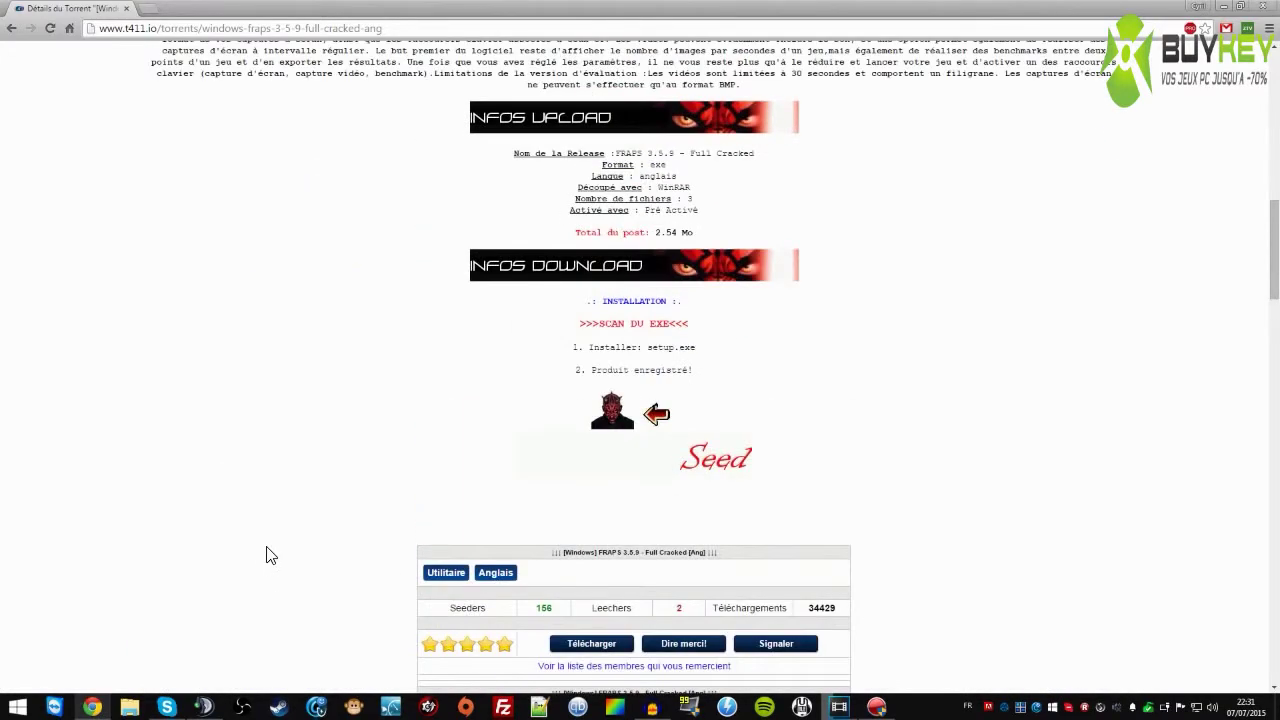
{"action": "scroll", "coordinate": [270, 556], "scroll_direction": "down", "scroll_amount": 3}
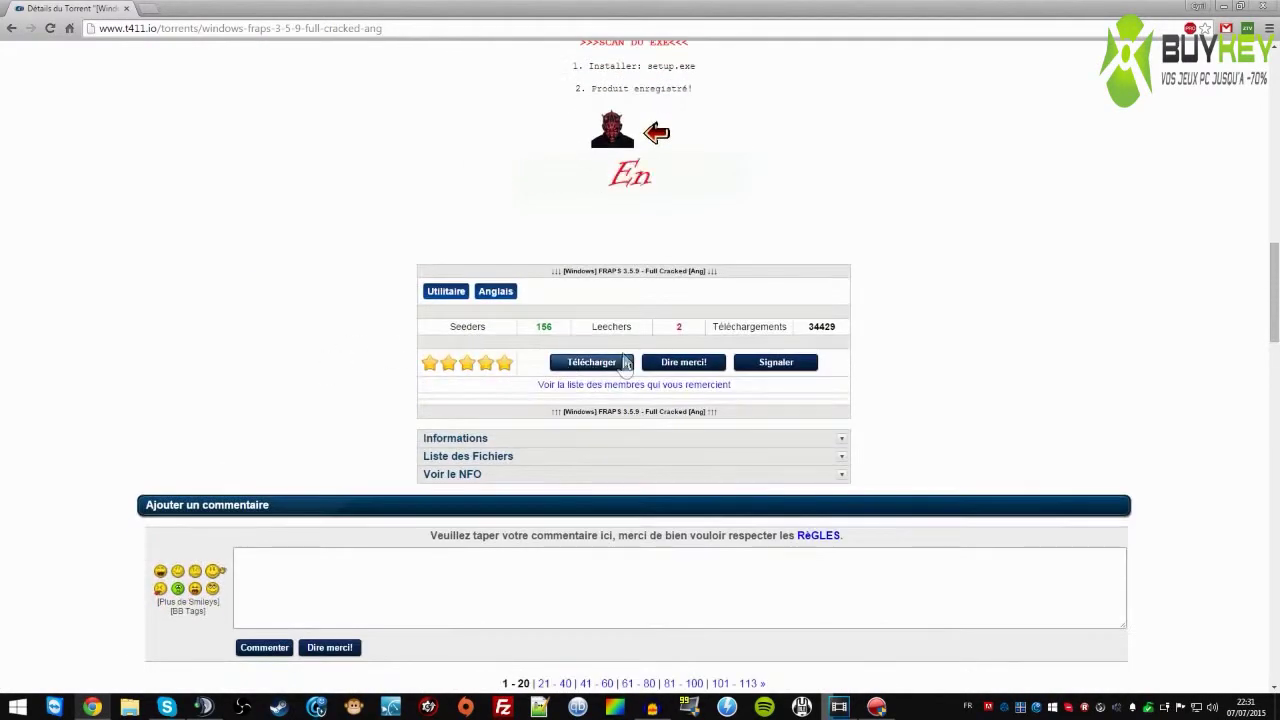
{"action": "scroll", "coordinate": [323, 392], "scroll_direction": "down", "scroll_amount": 1}
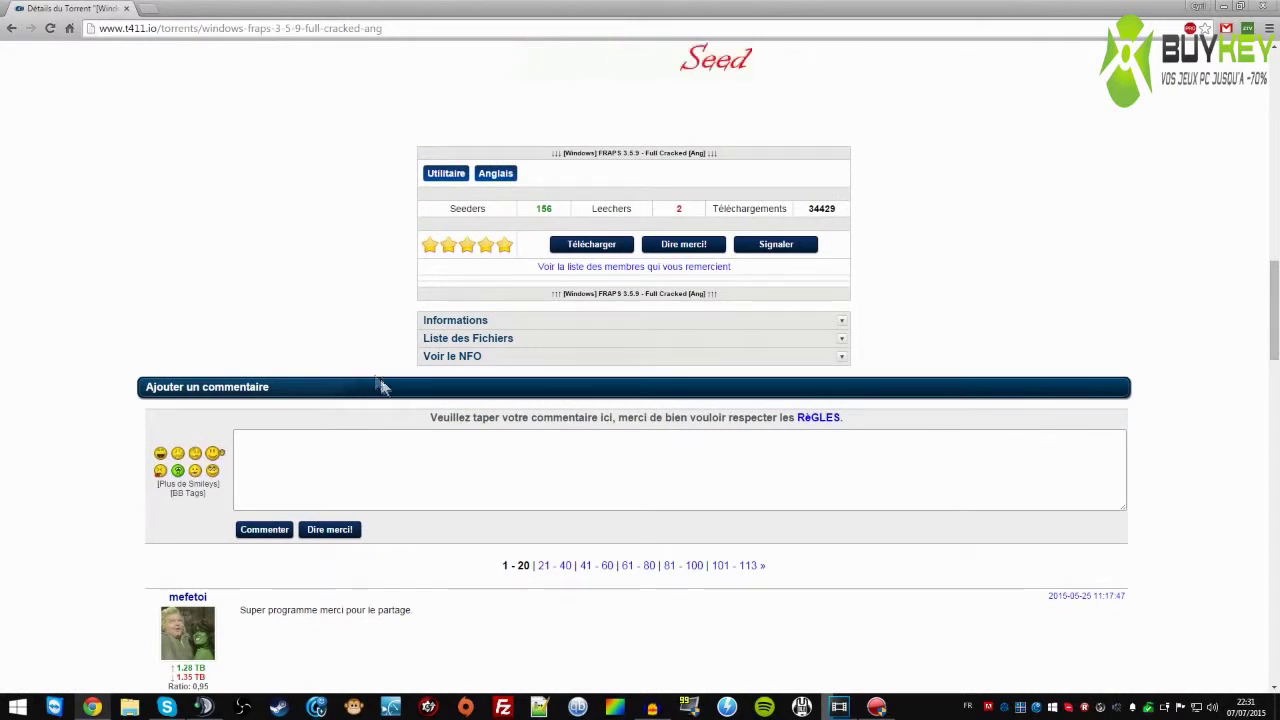
{"action": "scroll", "coordinate": [322, 567], "scroll_direction": "down", "scroll_amount": 3}
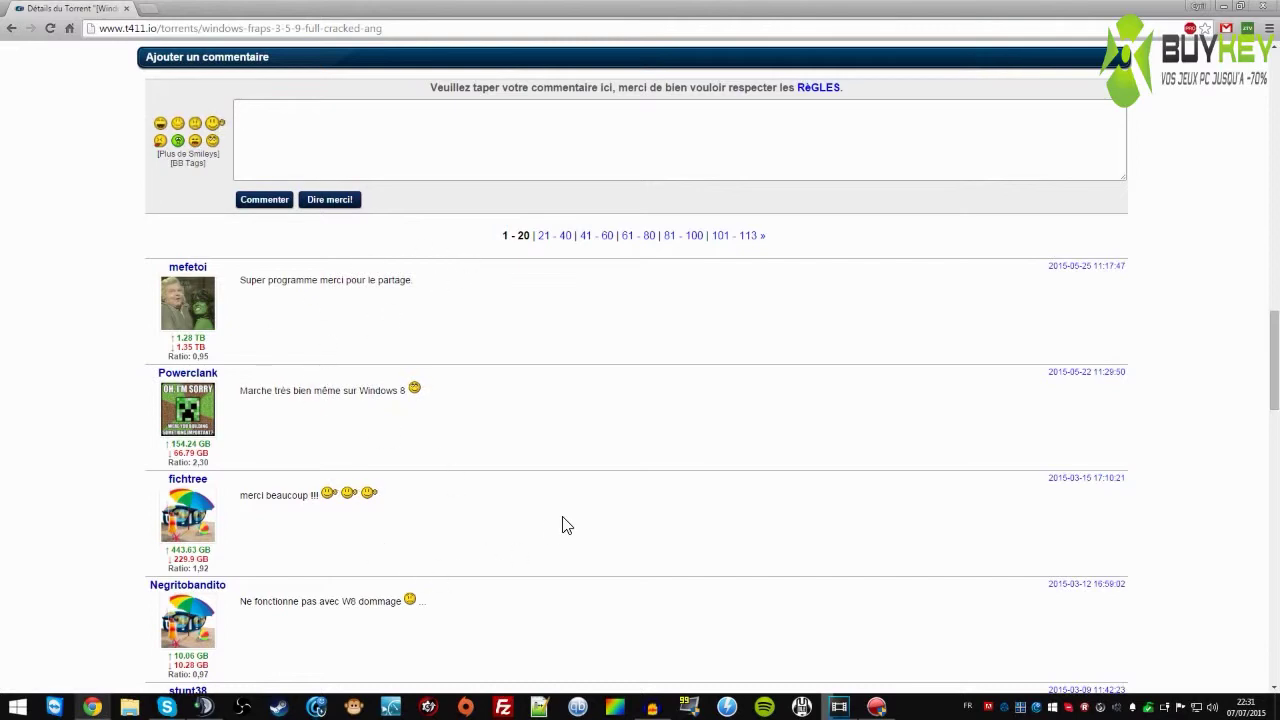
{"action": "scroll", "coordinate": [540, 535], "scroll_direction": "up", "scroll_amount": 6}
{"action": "scroll", "coordinate": [505, 586], "scroll_direction": "down", "scroll_amount": 2}
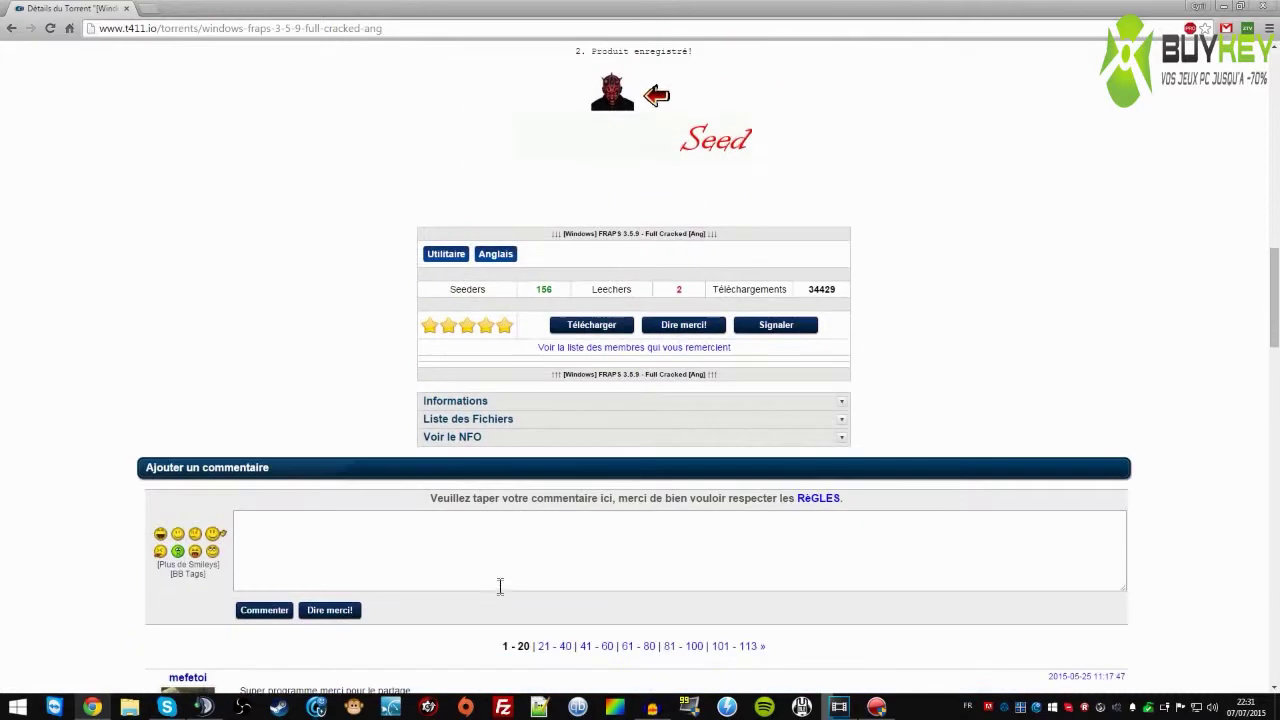
{"action": "left_click", "coordinate": [571, 348]}
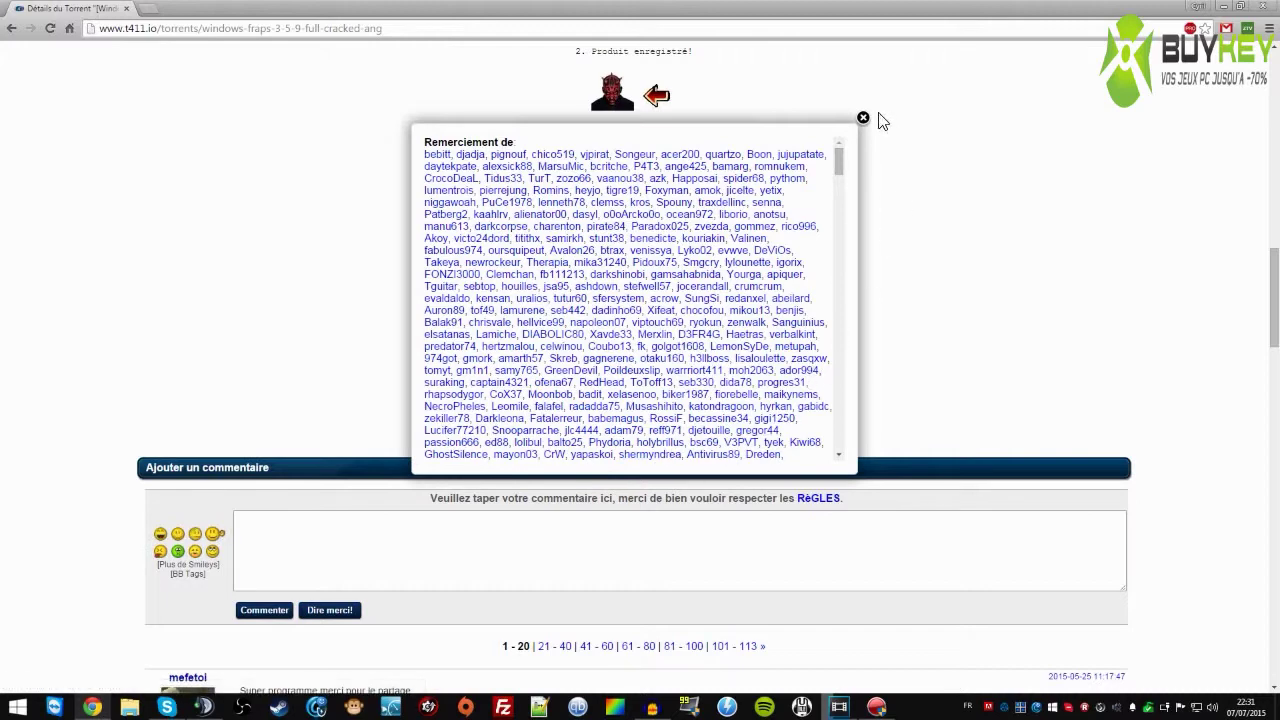
{"action": "left_click", "coordinate": [864, 118]}
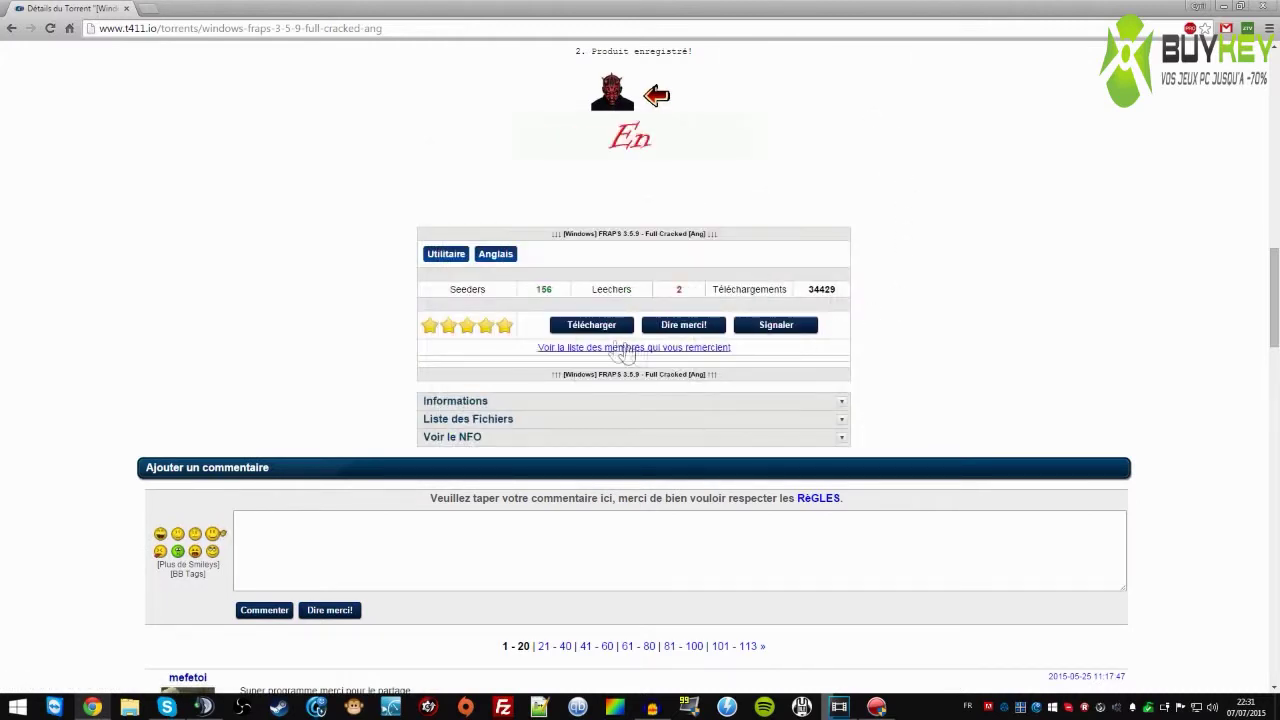
Save the FRAPS 3.5.9 torrent file to the desktop and add it to qBittorrent with the Téléchargements folder as destination.
{"action": "left_click", "coordinate": [588, 326]}
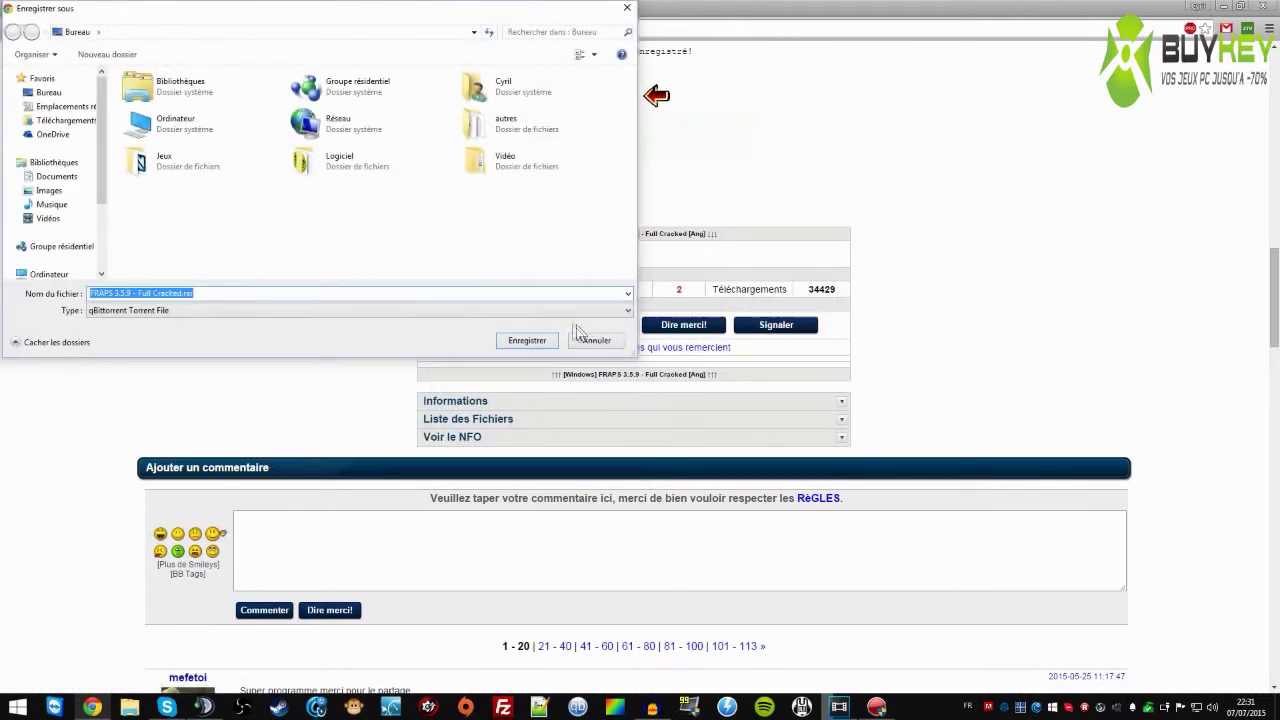
{"action": "key", "text": "Return"}
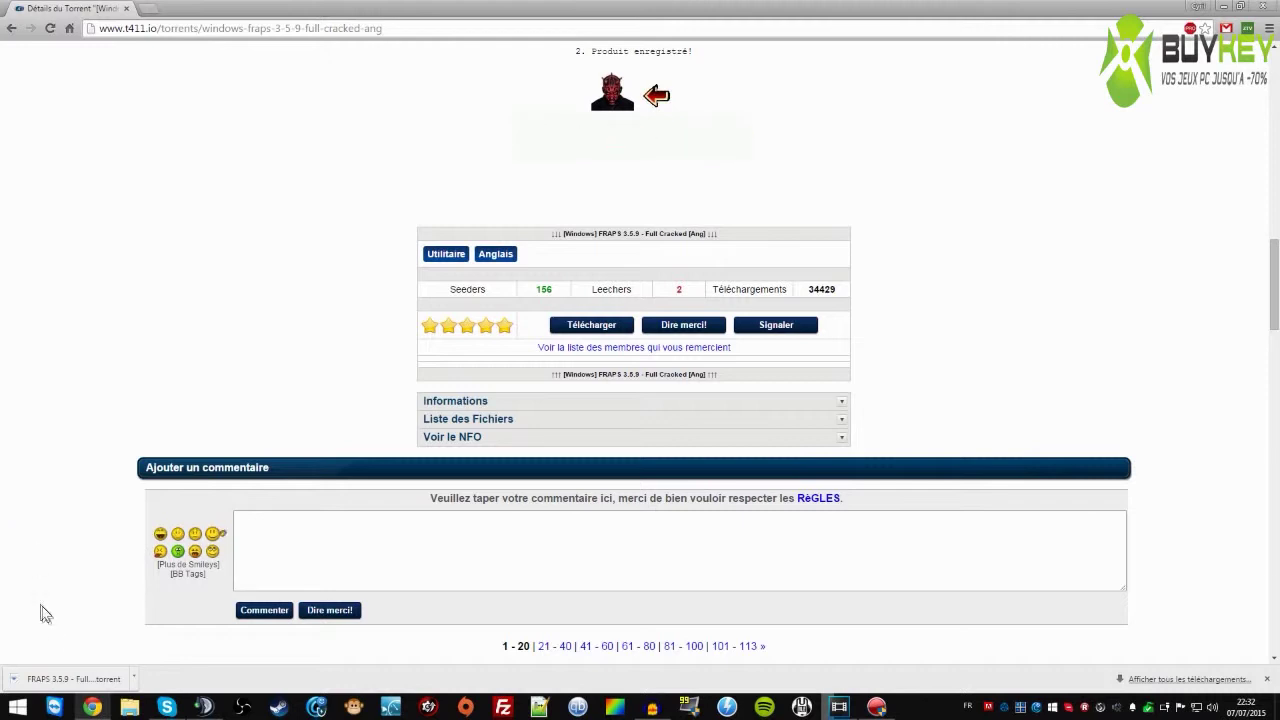
{"action": "left_click", "coordinate": [52, 684]}
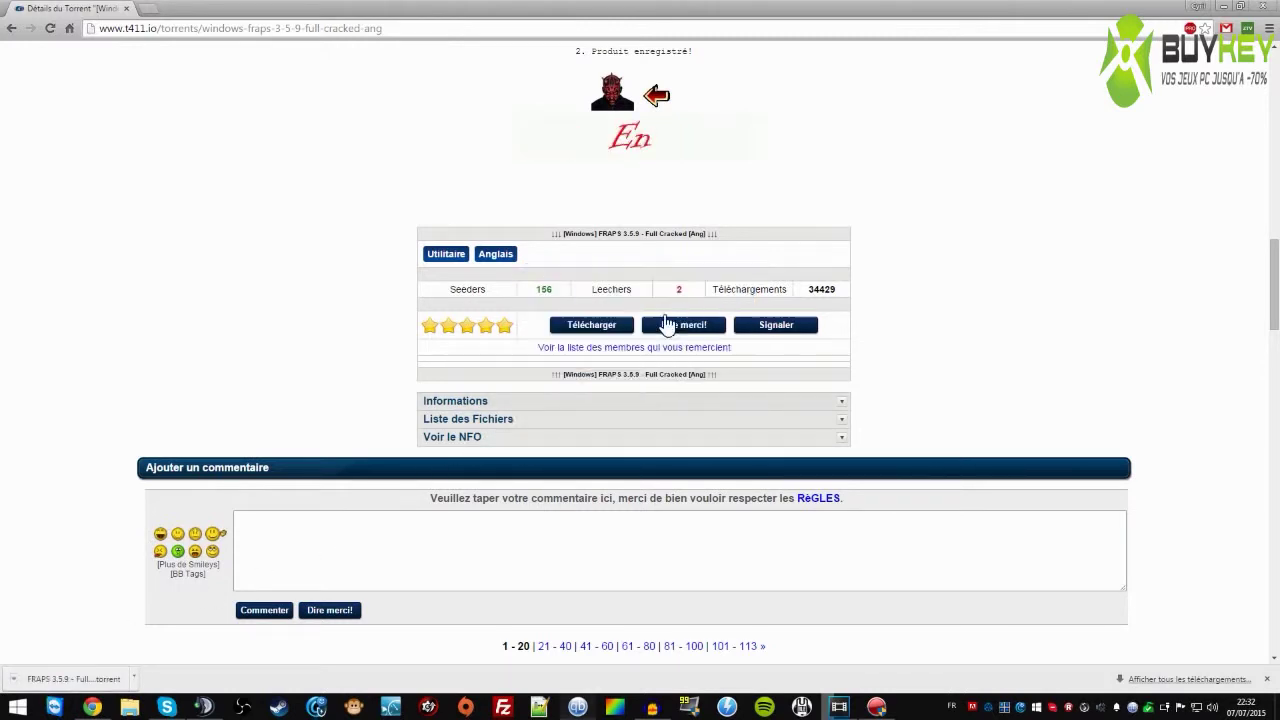
{"action": "left_click_drag", "start_coordinate": [658, 18], "coordinate": [565, 237]}
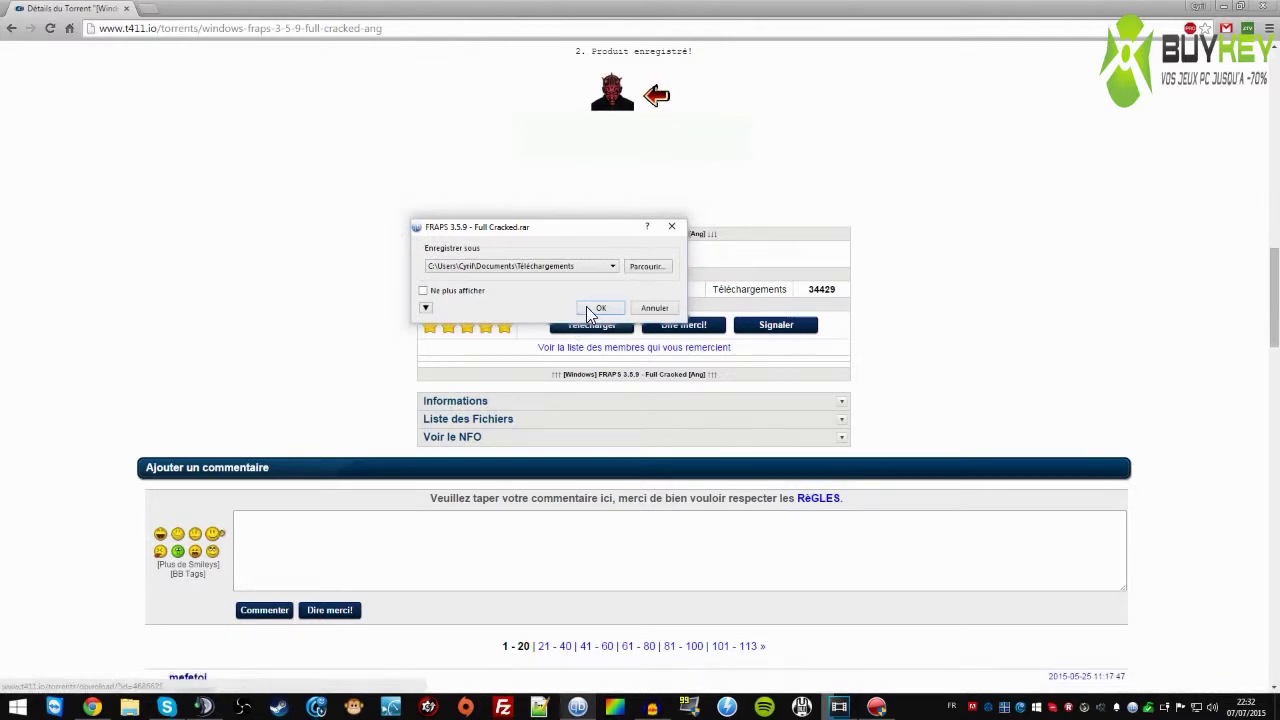
{"action": "left_click", "coordinate": [590, 310]}
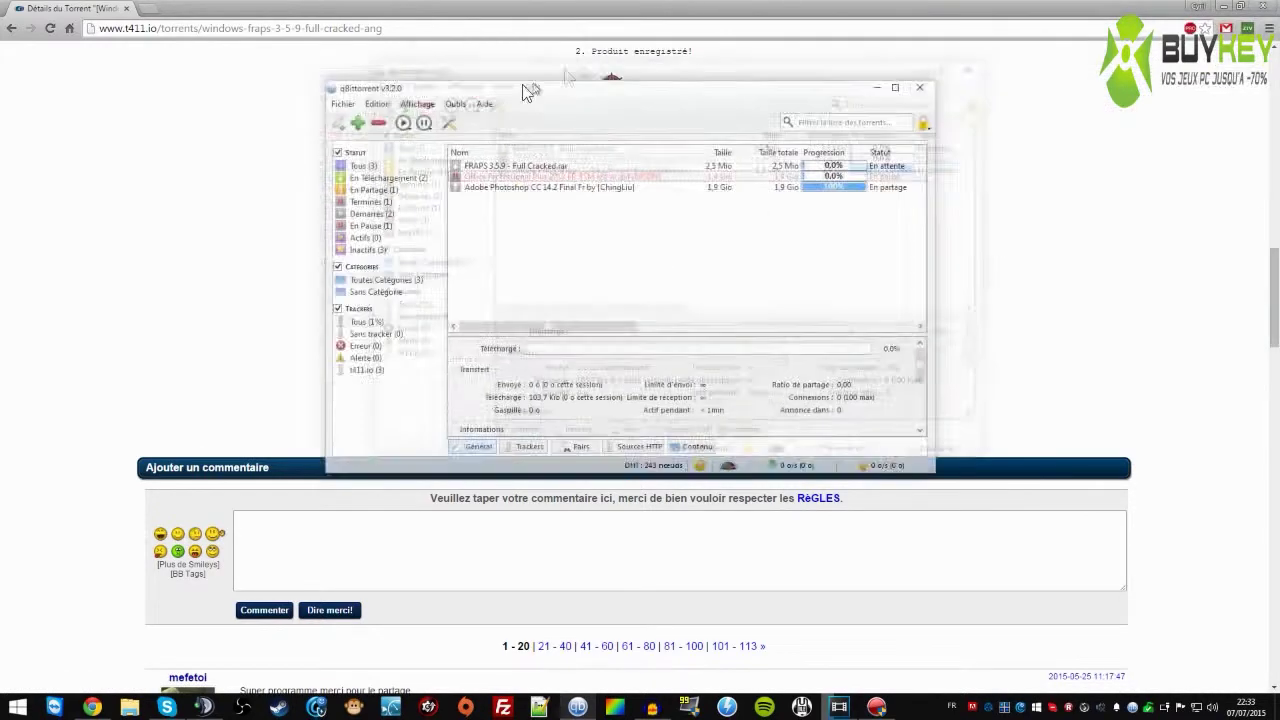
Maximize the qBittorrent window and remove the Adobe Photoshop CC 14.2 torrent from the transfer list, keeping its files on disk.
{"action": "left_click_drag", "start_coordinate": [530, 92], "coordinate": [414, 146]}
{"action": "double_click", "coordinate": [414, 146]}
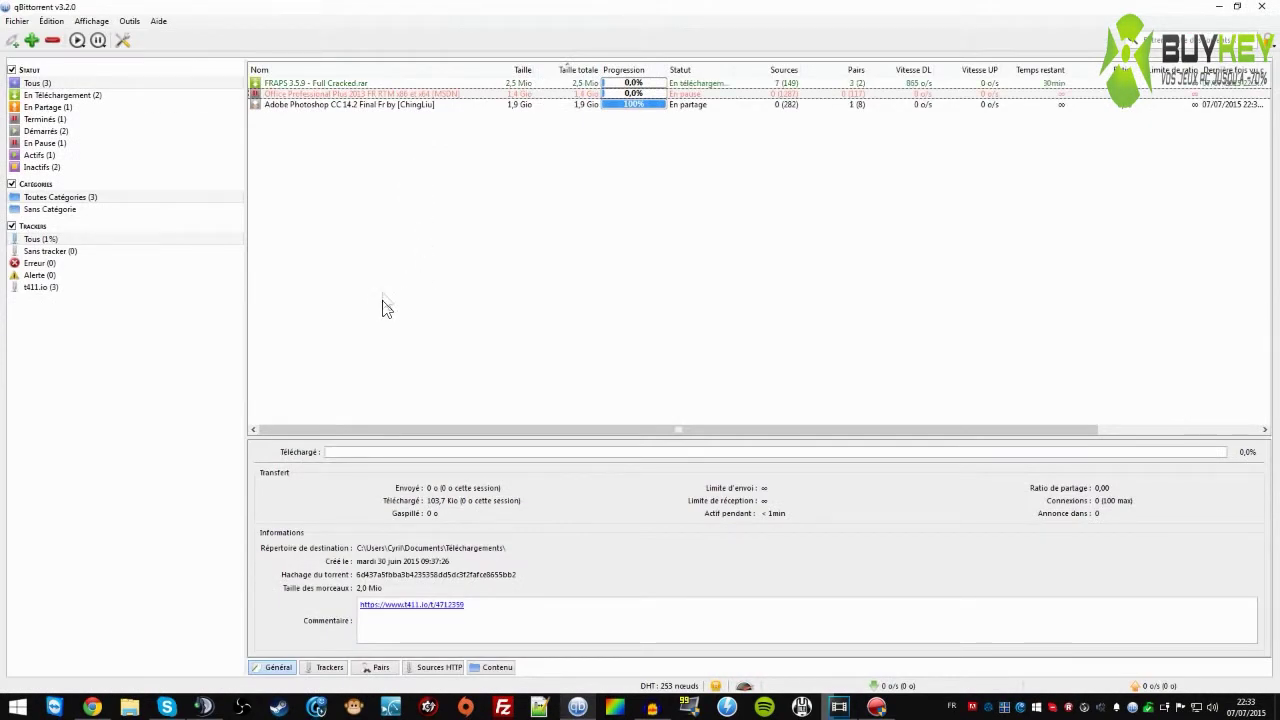
{"action": "left_click", "coordinate": [342, 104]}
{"action": "key", "text": "Delete"}
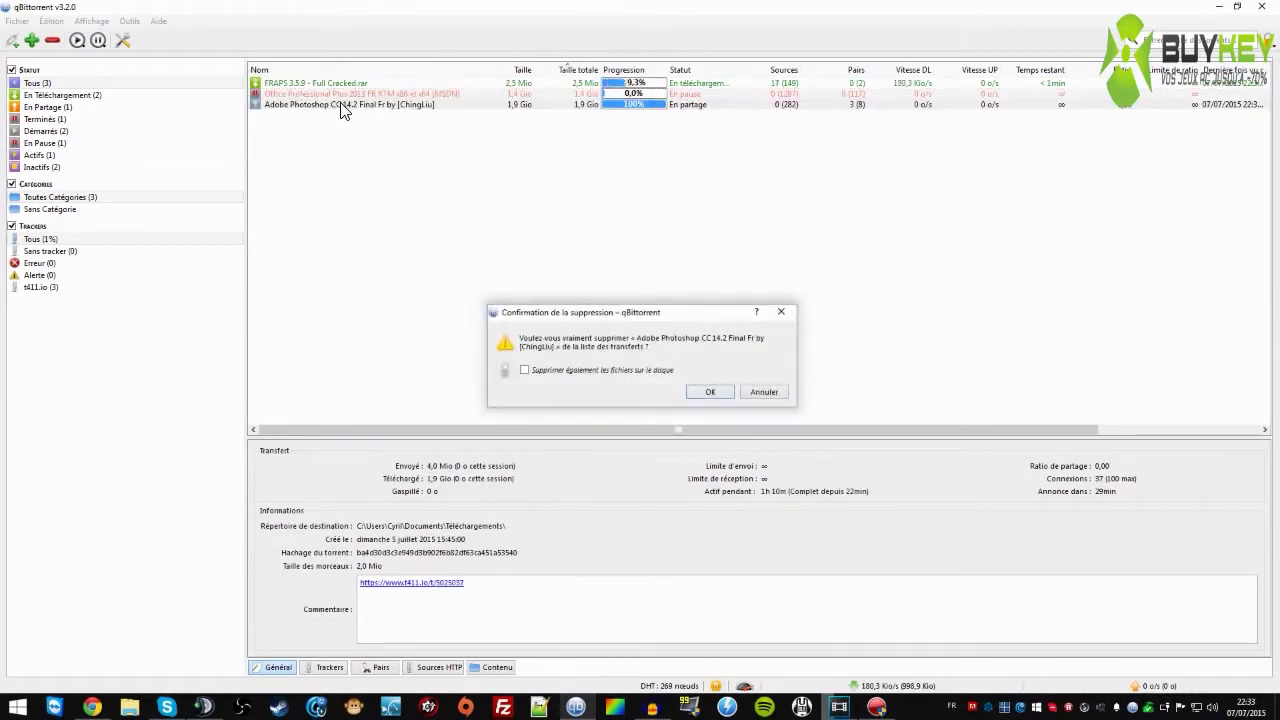
{"action": "key", "text": "Return"}
Open the downloaded "FRAPS 3.5.9 - Full Cracked" archive from its destination folder in WinRAR and dismiss the trial notice.
{"action": "left_click", "coordinate": [337, 97]}
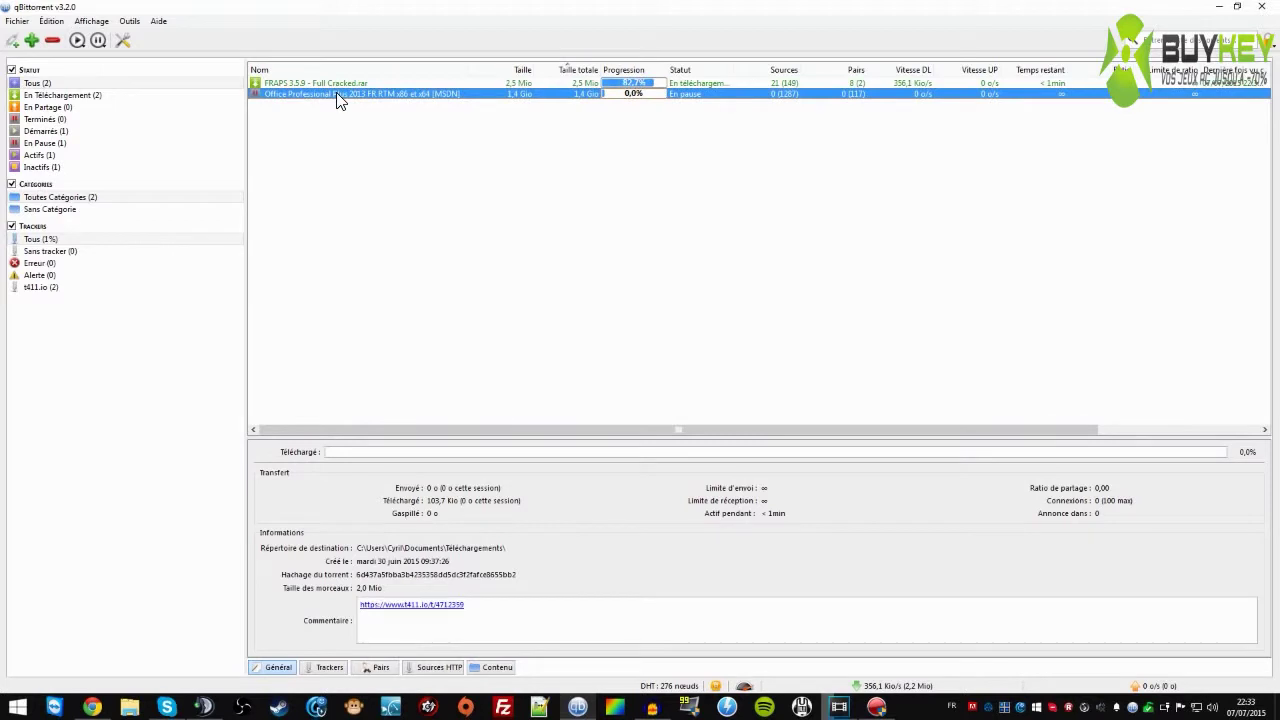
{"action": "left_click", "coordinate": [337, 84]}
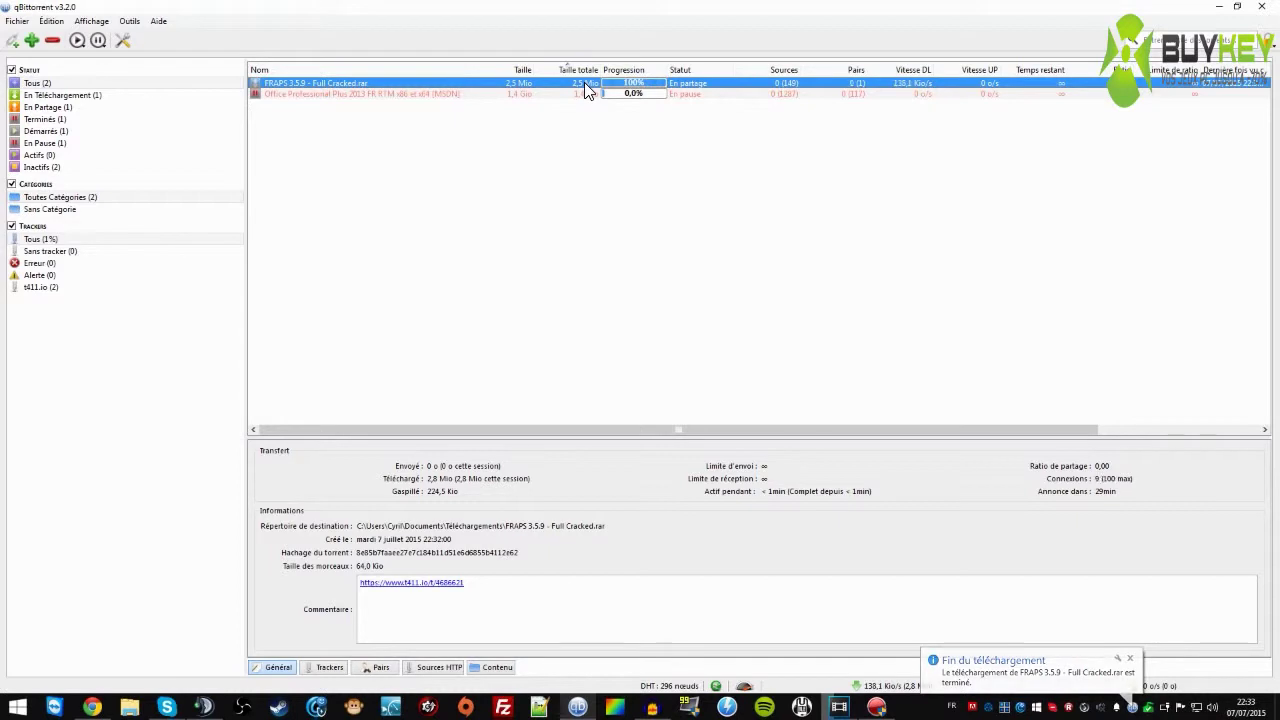
{"action": "double_click", "coordinate": [585, 87]}
{"action": "left_click", "coordinate": [162, 355]}
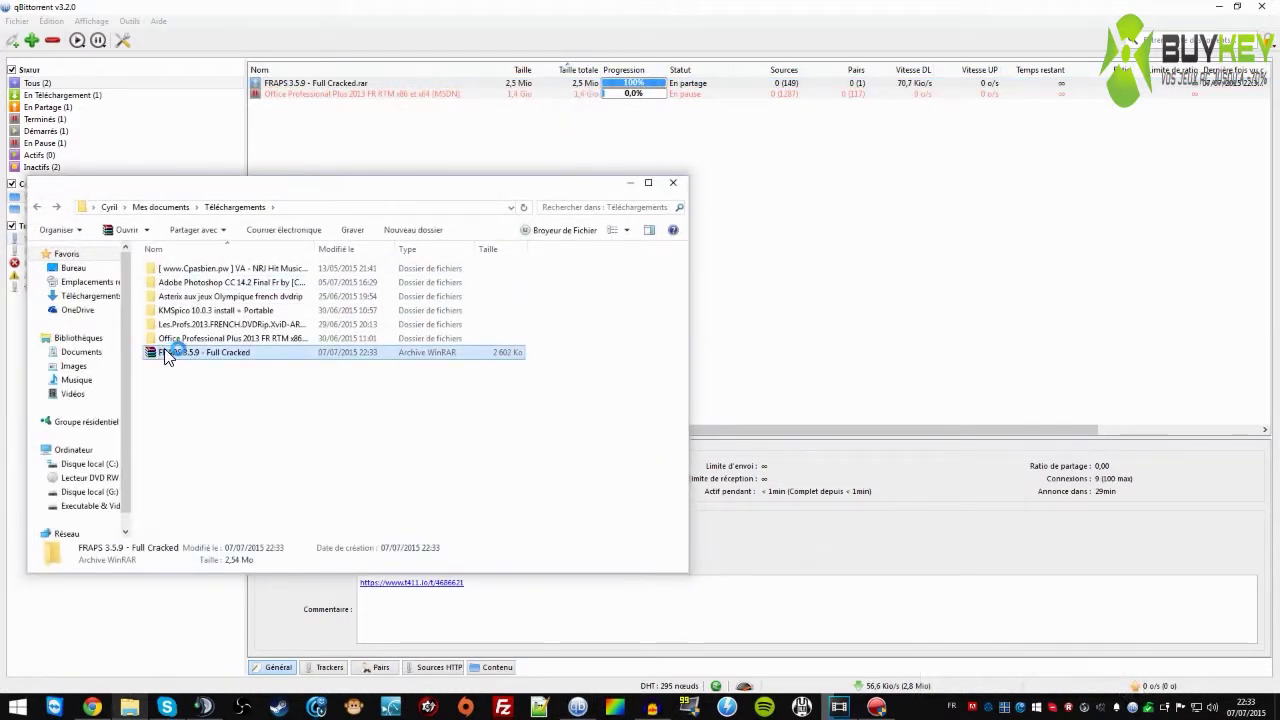
{"action": "double_click", "coordinate": [162, 355]}
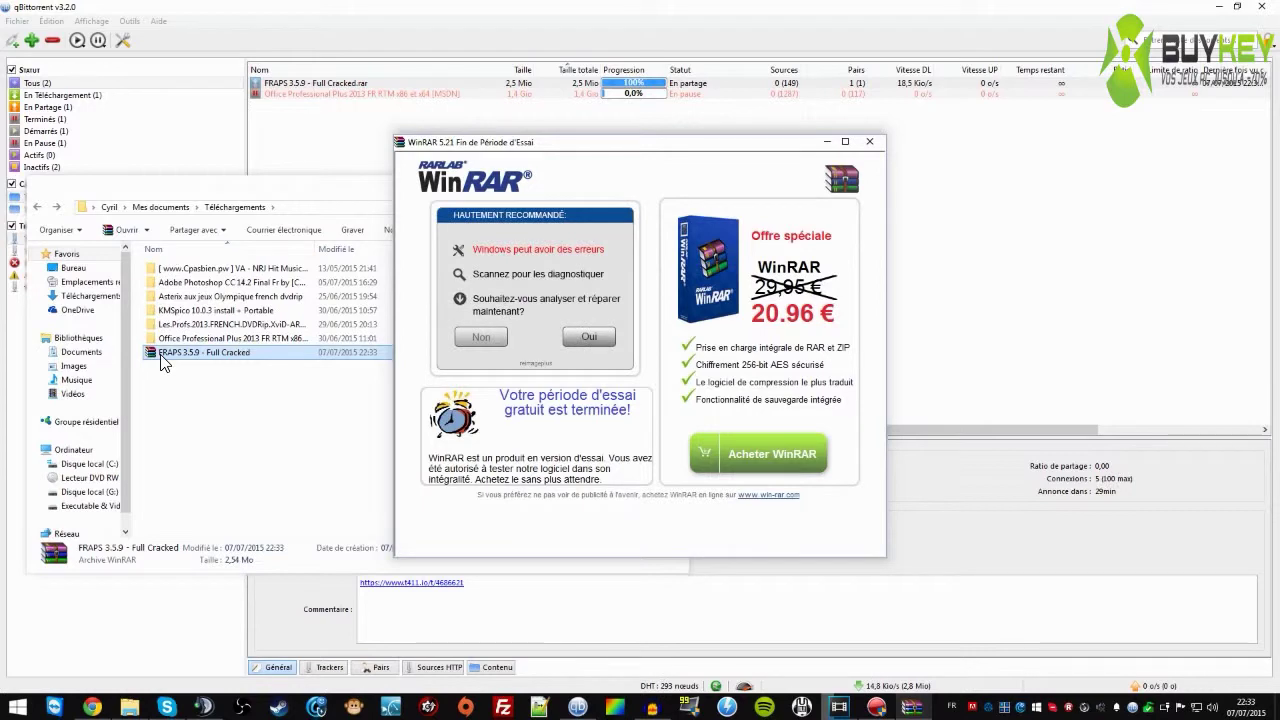
{"action": "left_click", "coordinate": [866, 142]}
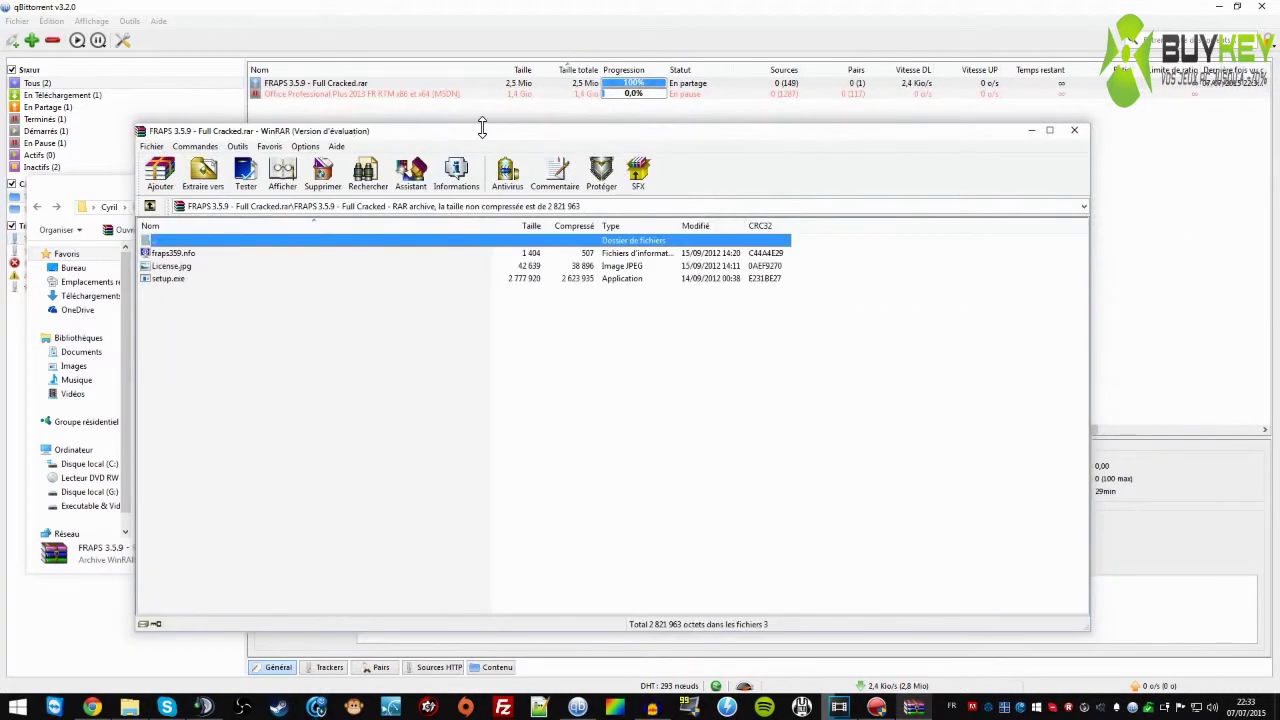
Extract the "FRAPS 3.5.9 - Full Cracked" folder from the archive's top level to the desktop, closing the Téléchargements folder window.
{"action": "double_click", "coordinate": [480, 131]}
{"action": "double_click", "coordinate": [8, 115]}
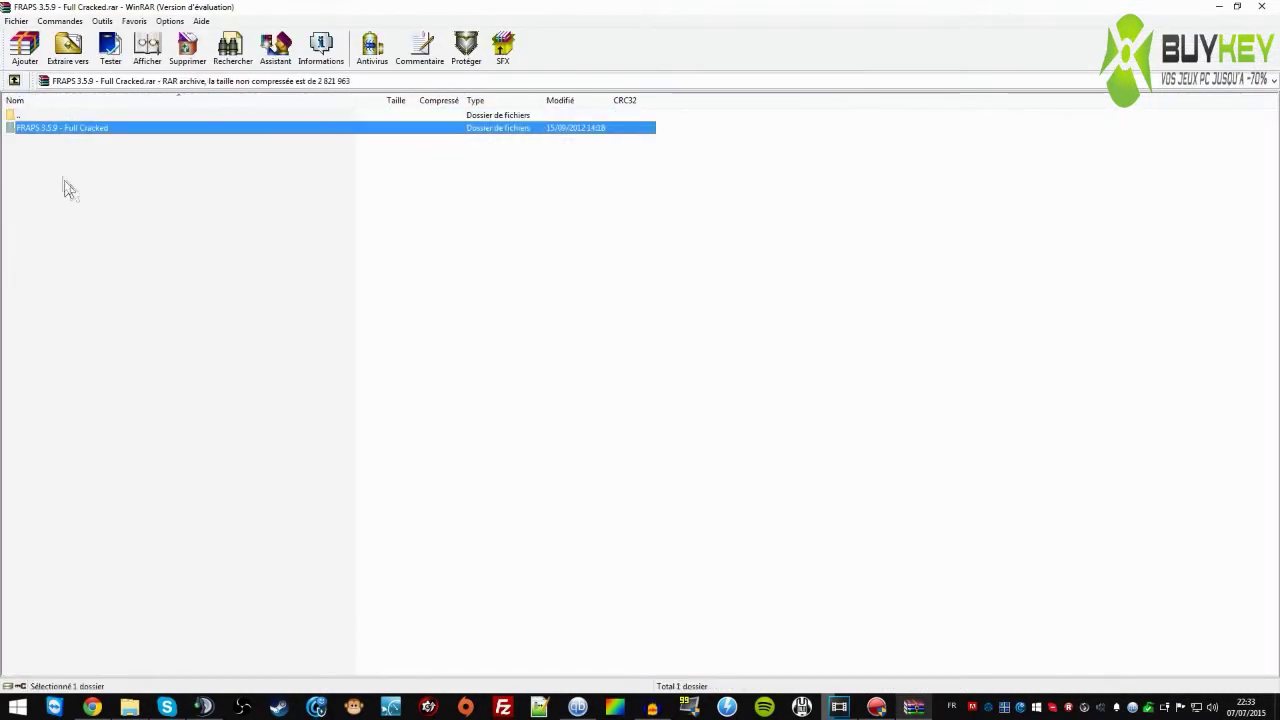
{"action": "double_click", "coordinate": [262, 8]}
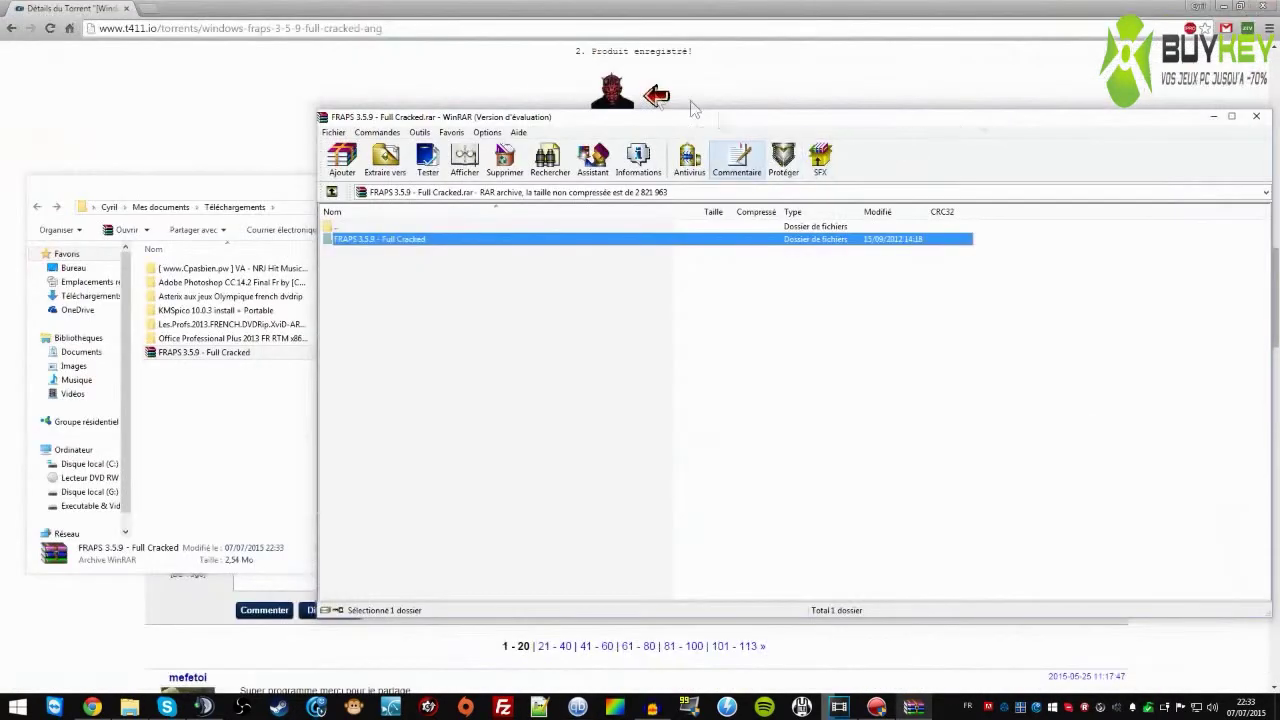
{"action": "left_click", "coordinate": [276, 190]}
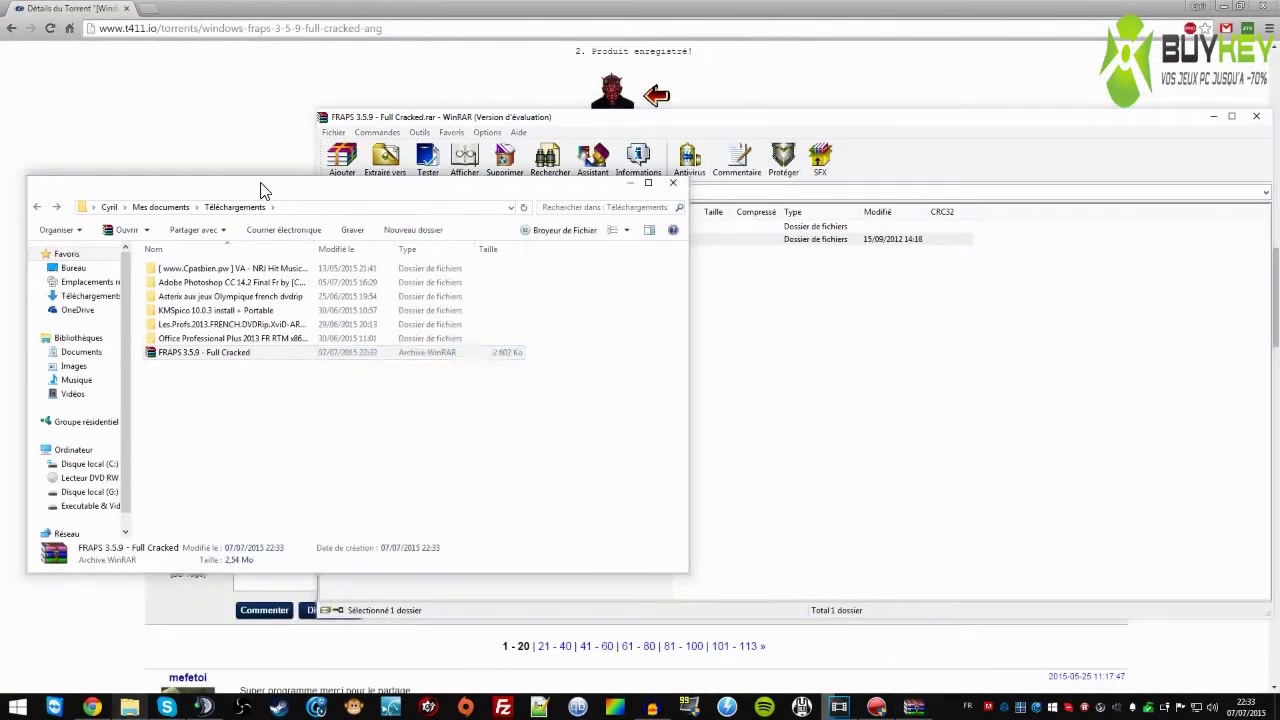
{"action": "left_click", "coordinate": [671, 188]}
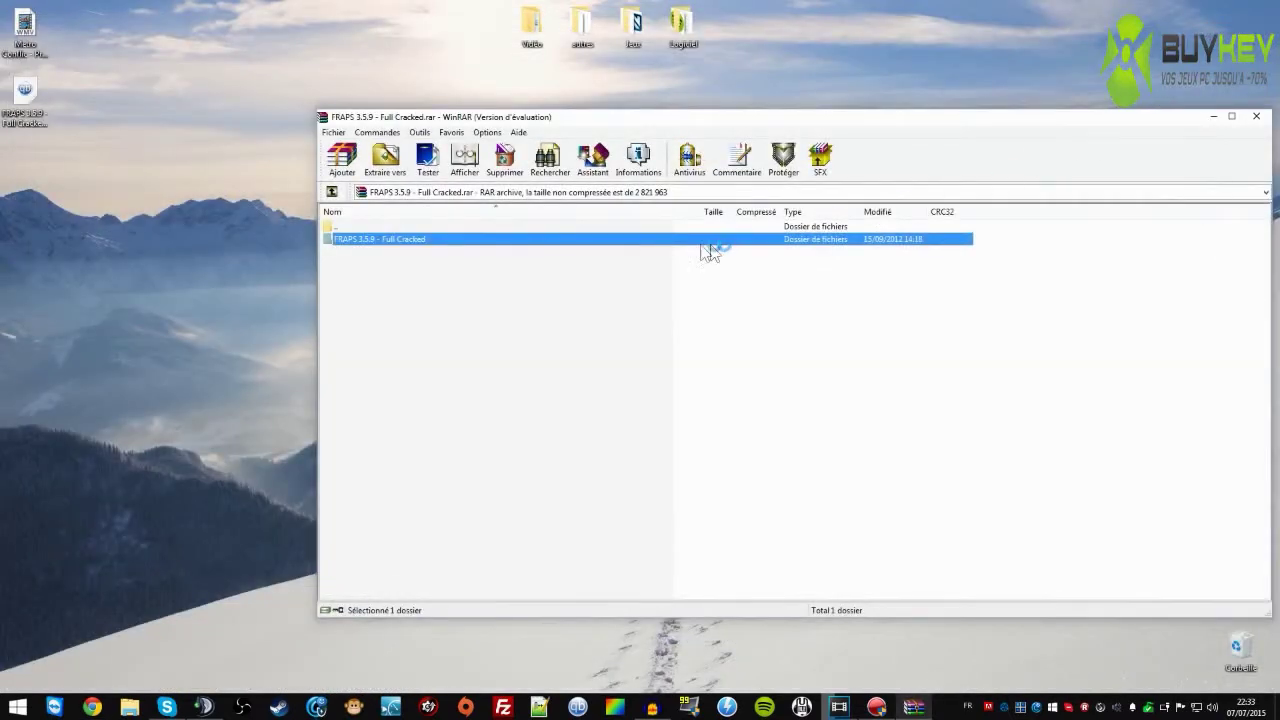
{"action": "left_click_drag", "start_coordinate": [709, 251], "coordinate": [134, 283]}
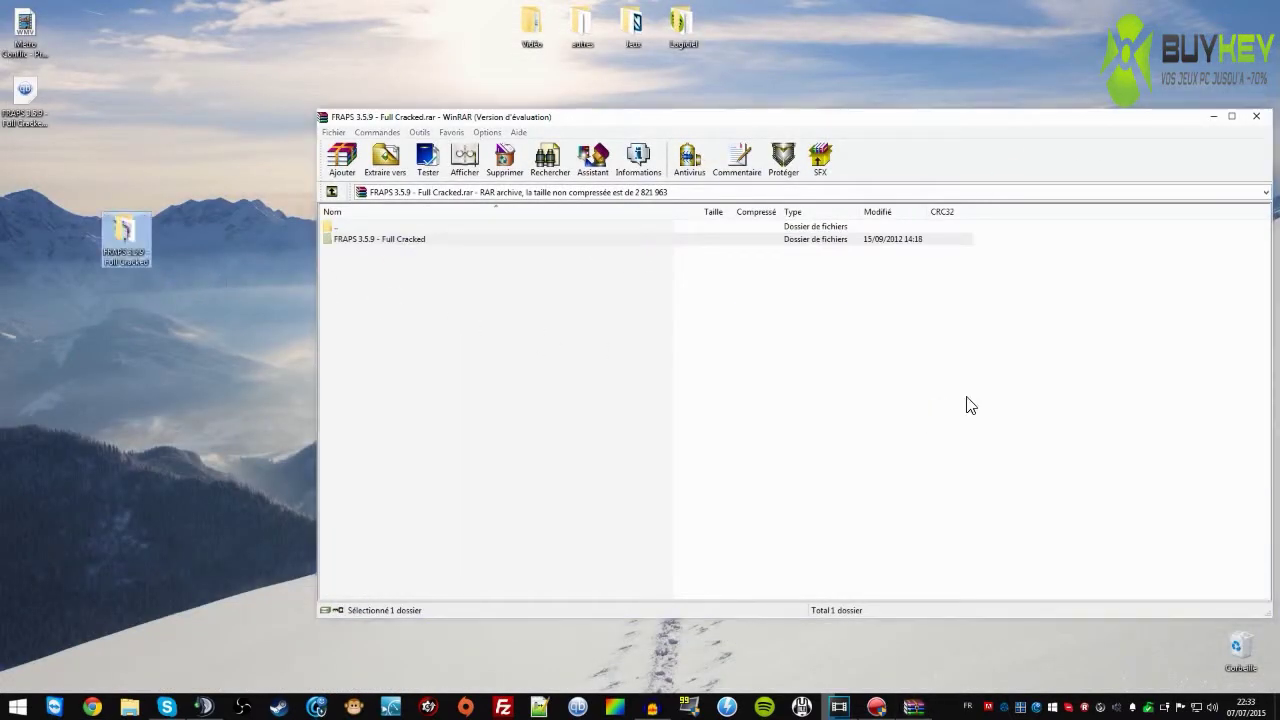
Examine the extracted FRAPS folder's files, including the License image, and close the image.
{"action": "double_click", "coordinate": [136, 236]}
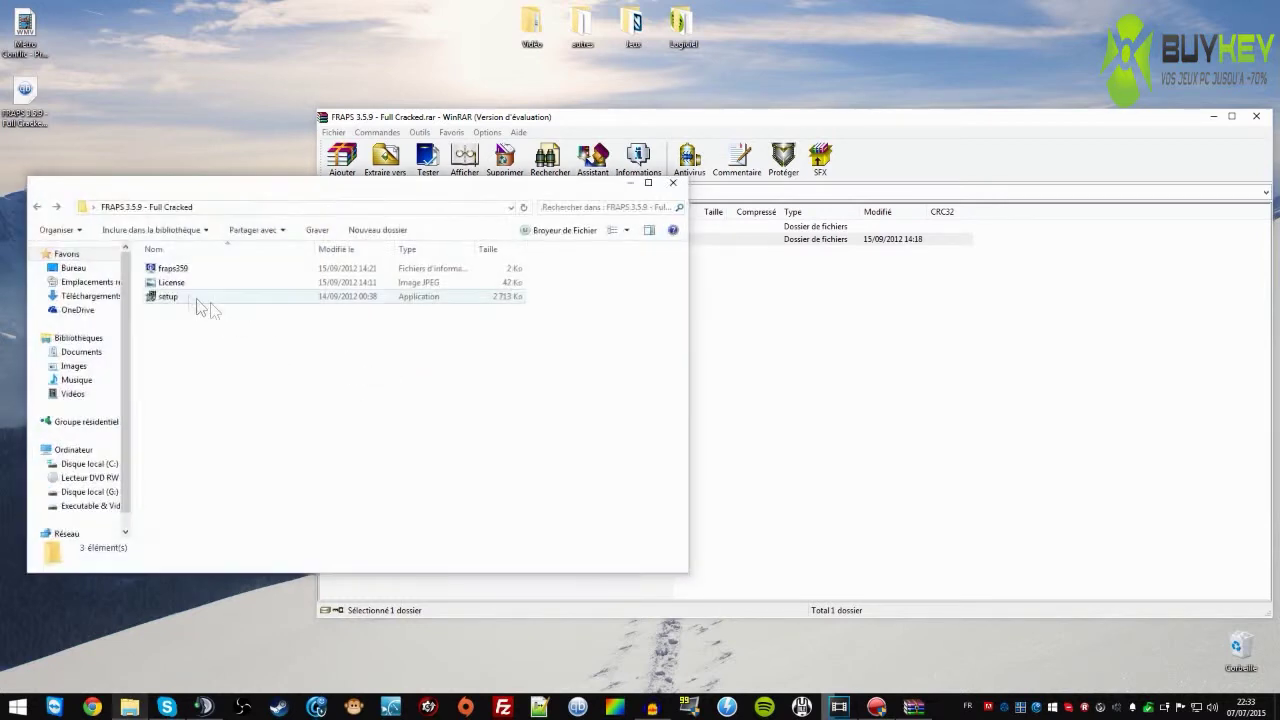
{"action": "left_click_drag", "start_coordinate": [160, 338], "coordinate": [172, 272]}
{"action": "left_click", "coordinate": [171, 296]}
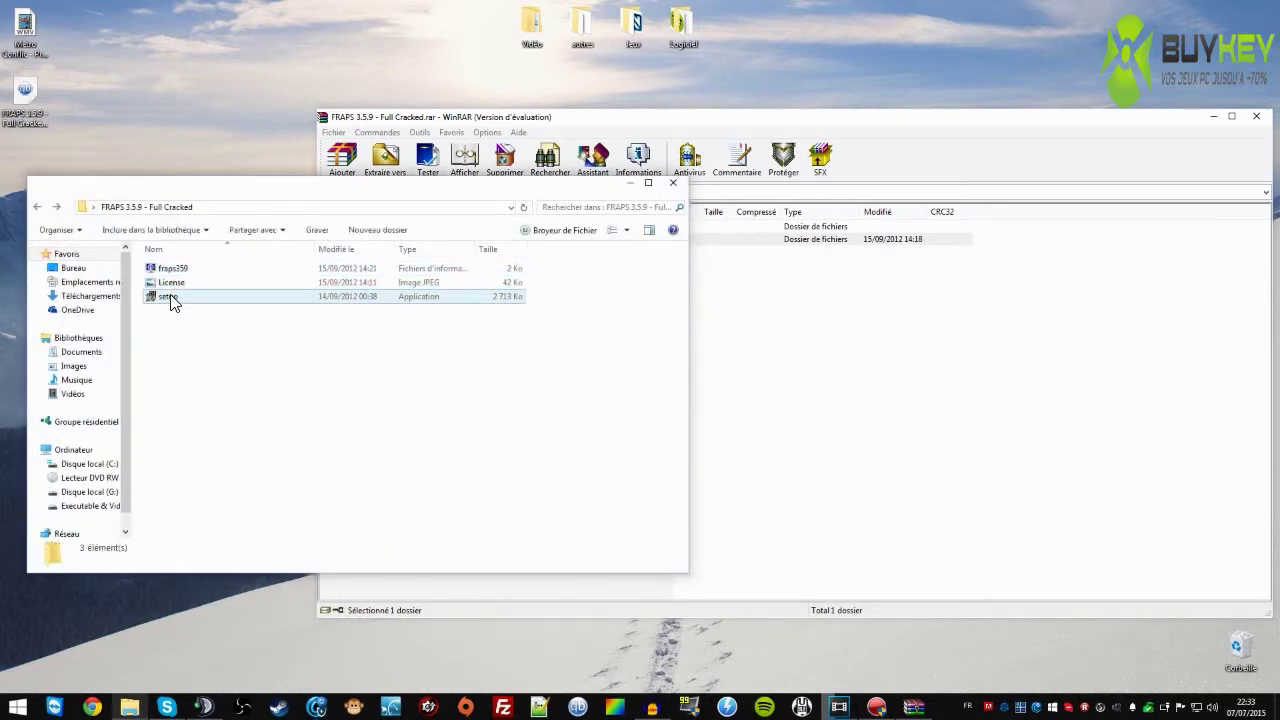
{"action": "left_click", "coordinate": [176, 284], "text": "ctrl"}
{"action": "double_click", "coordinate": [176, 284]}
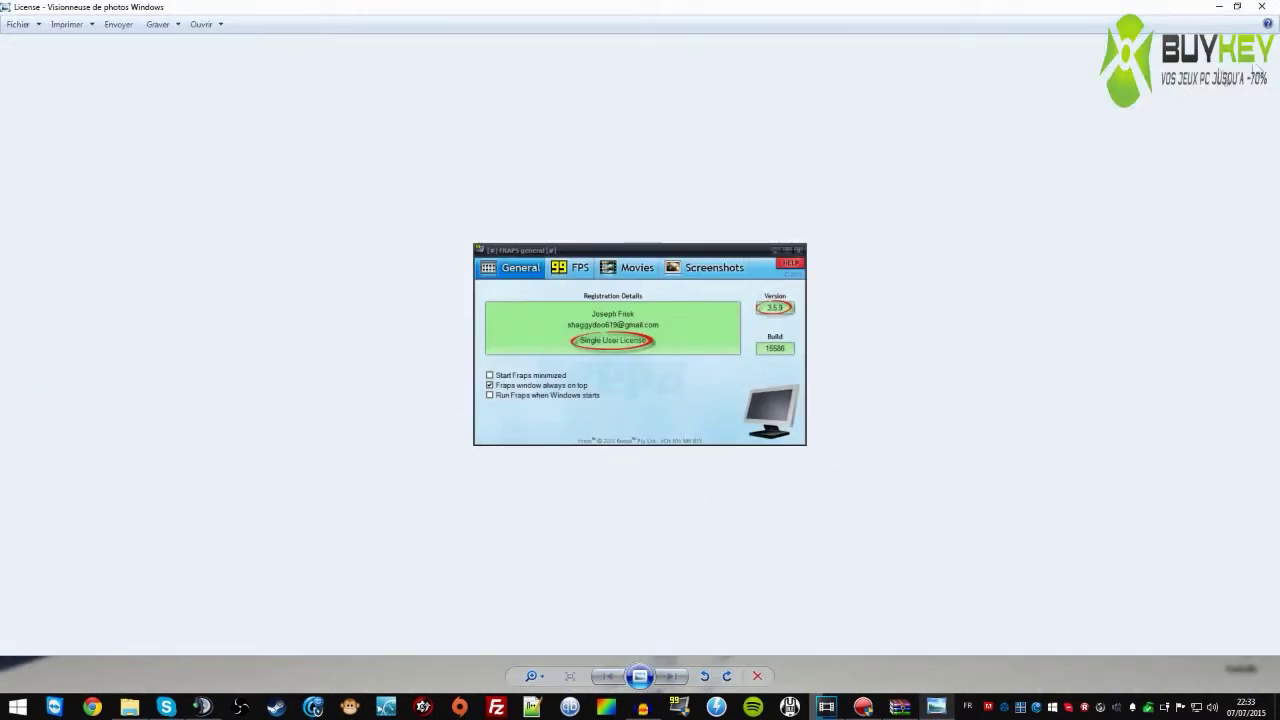
{"action": "left_click", "coordinate": [1258, 8]}
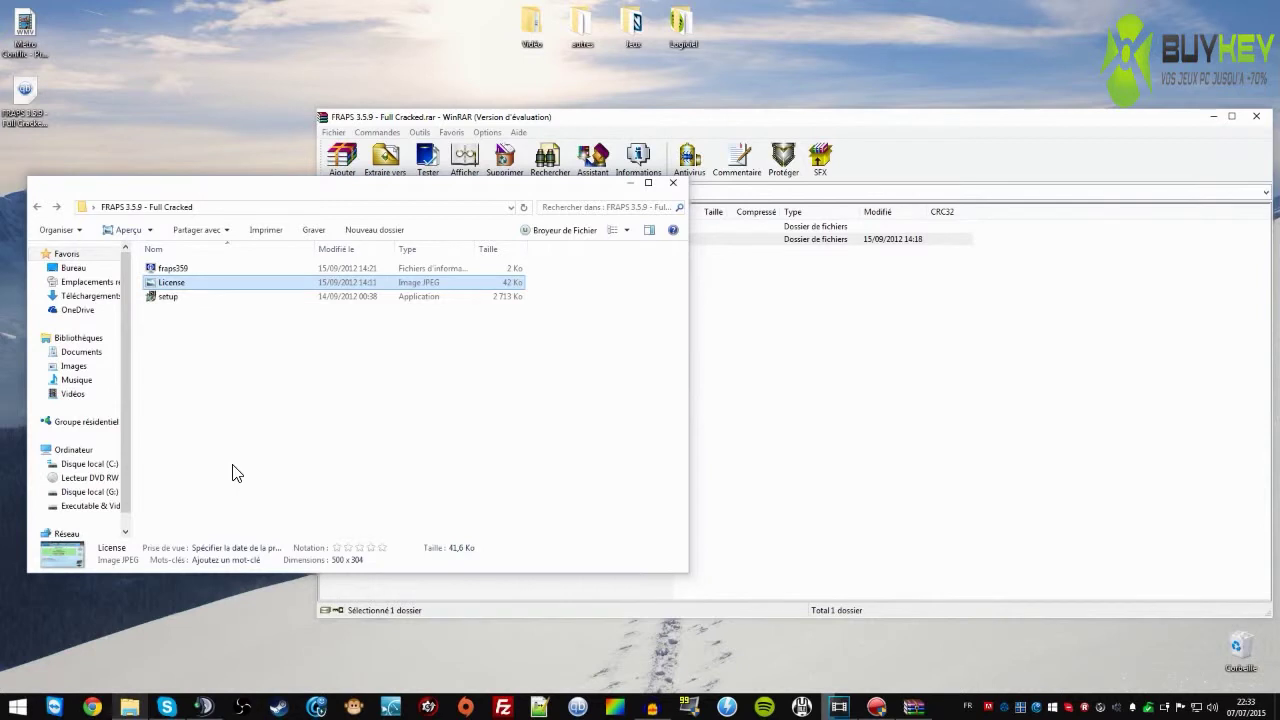
{"action": "left_click", "coordinate": [258, 443]}
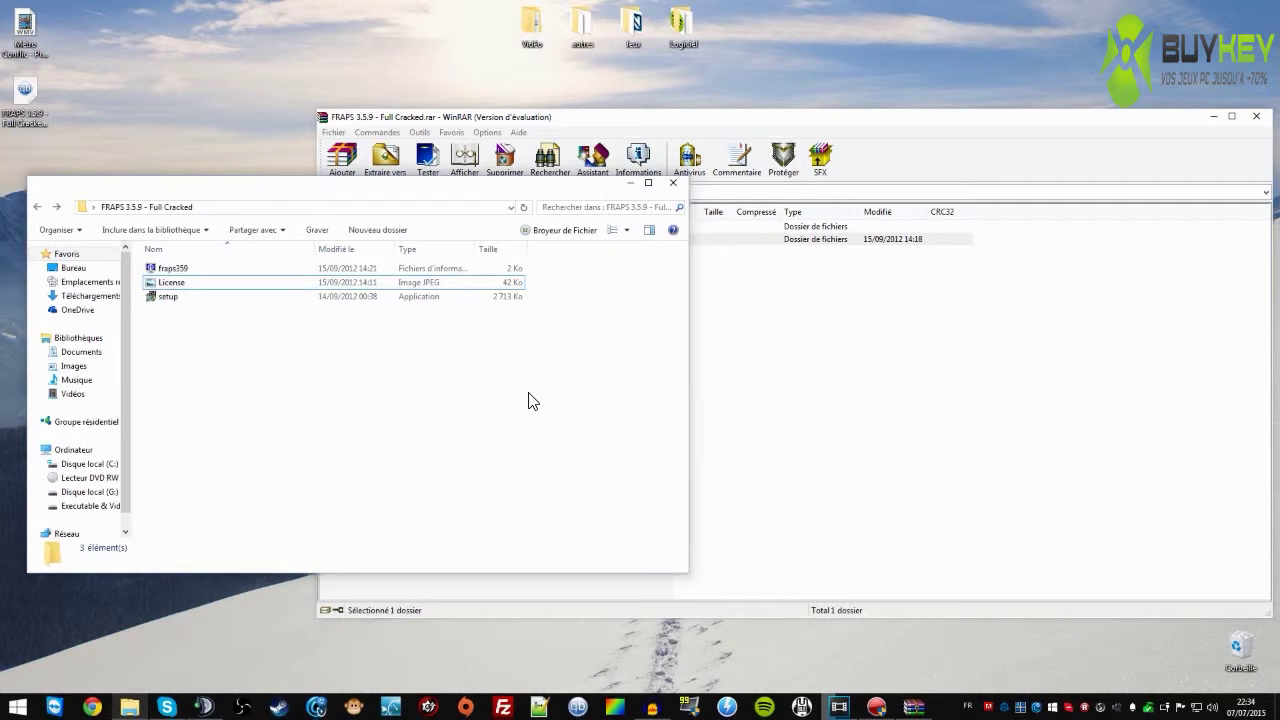
Close the extracted folder's window and the WinRAR archive window.
{"action": "left_click", "coordinate": [676, 184]}
{"action": "left_click", "coordinate": [1232, 117]}
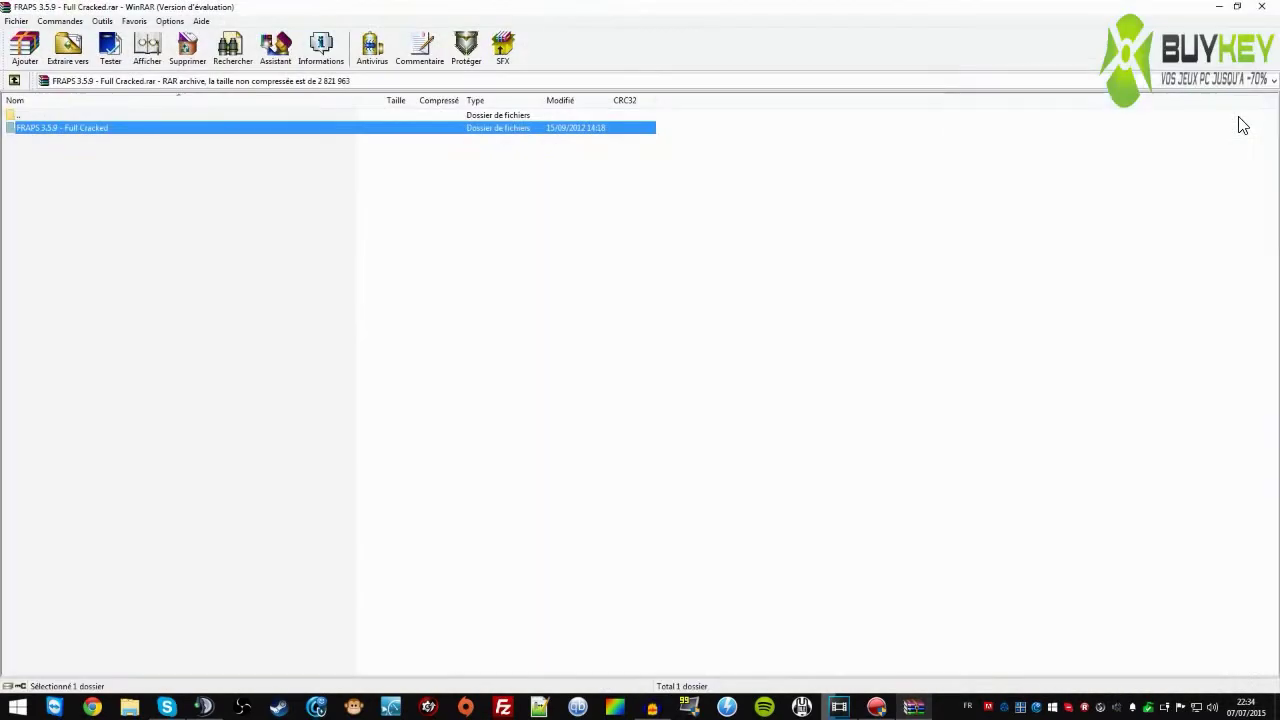
{"action": "left_click", "coordinate": [1262, 7]}
Delete the extracted FRAPS 3.5.9 folder and the FRAPS torrent file from the desktop.
{"action": "left_click", "coordinate": [147, 230]}
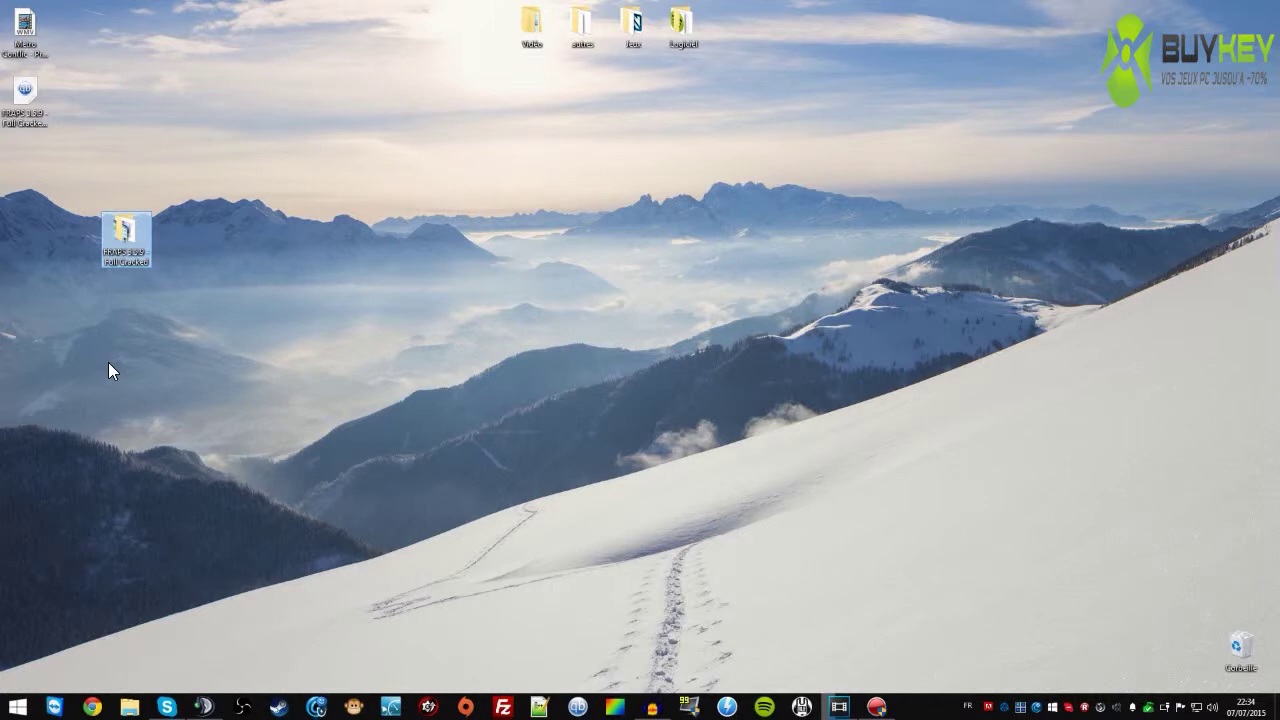
{"action": "key", "text": "Delete"}
{"action": "key", "text": "Return"}
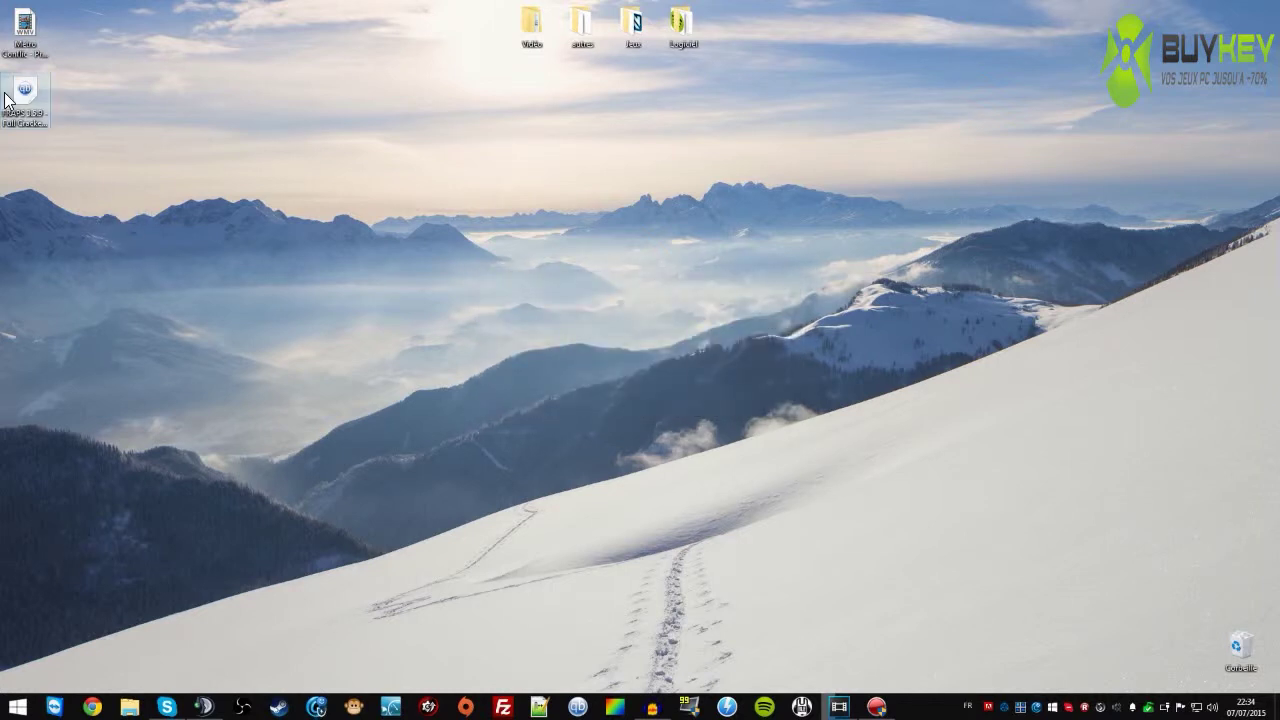
{"action": "key", "text": "Delete"}
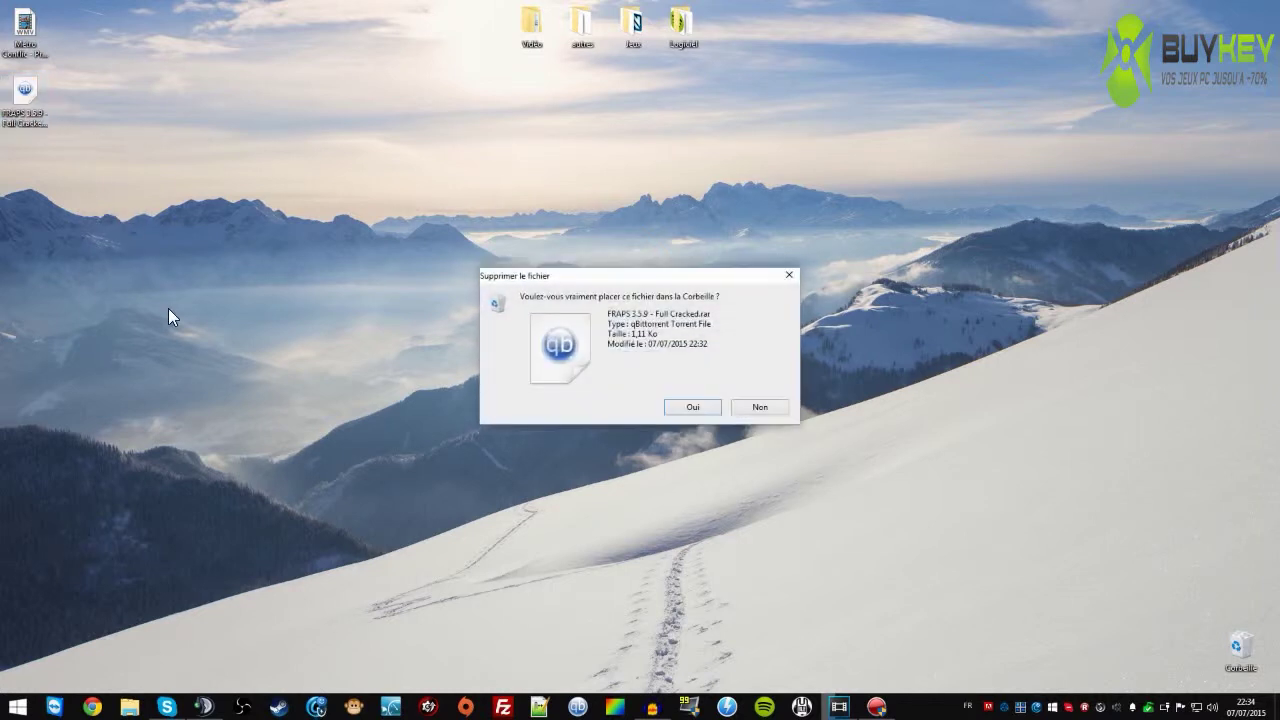
{"action": "left_click", "coordinate": [704, 406]}
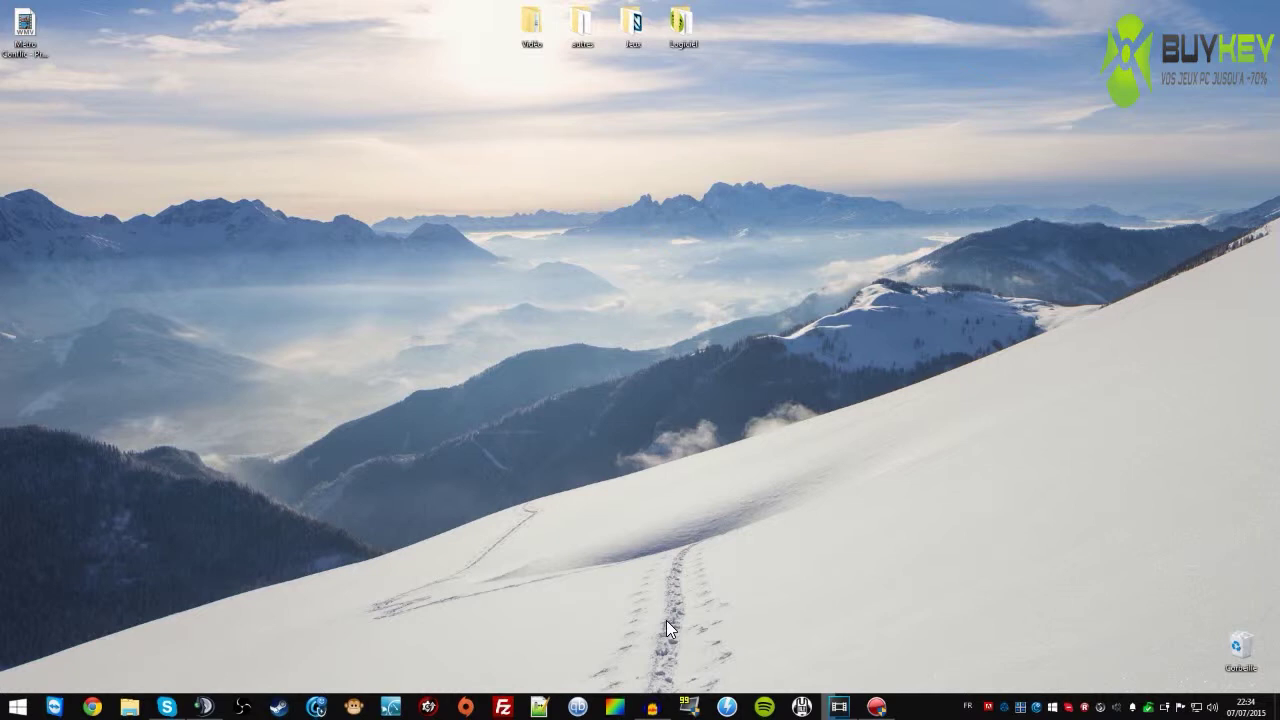
Launch the installed Fraps, examine its registration details and movie capture settings, and exit the program.
{"action": "left_click", "coordinate": [686, 707]}
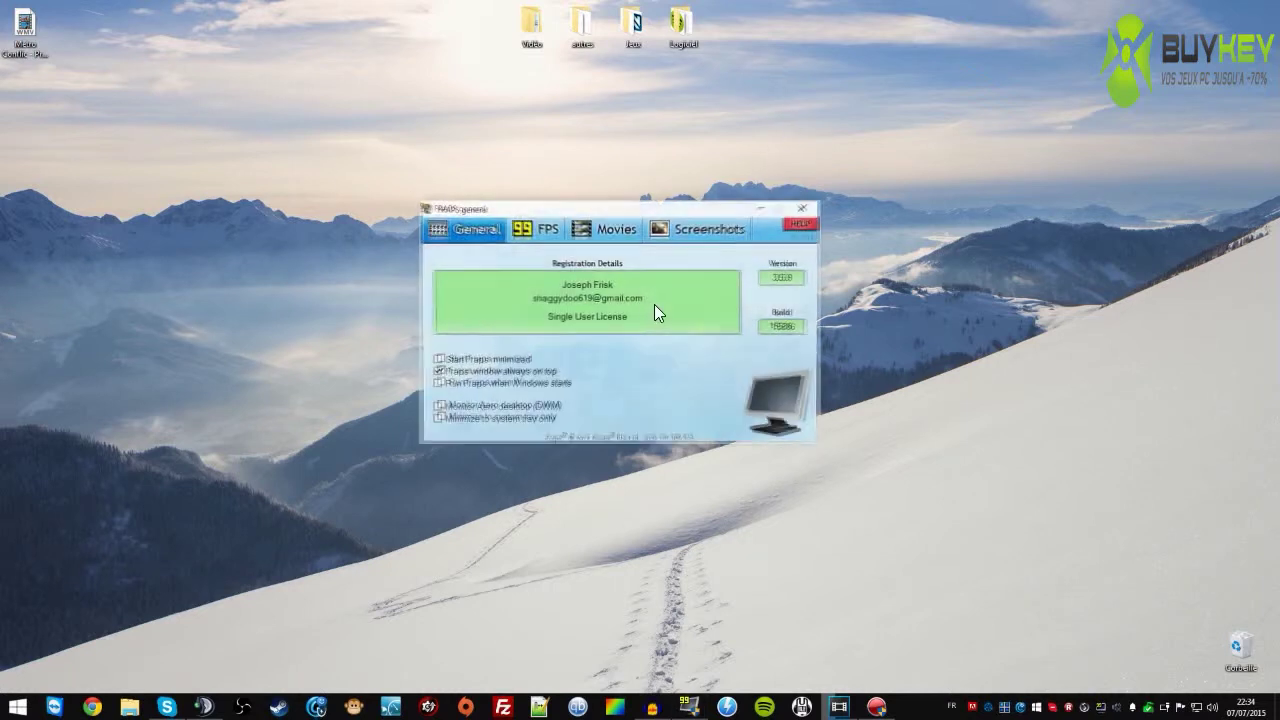
{"action": "left_click", "coordinate": [630, 236]}
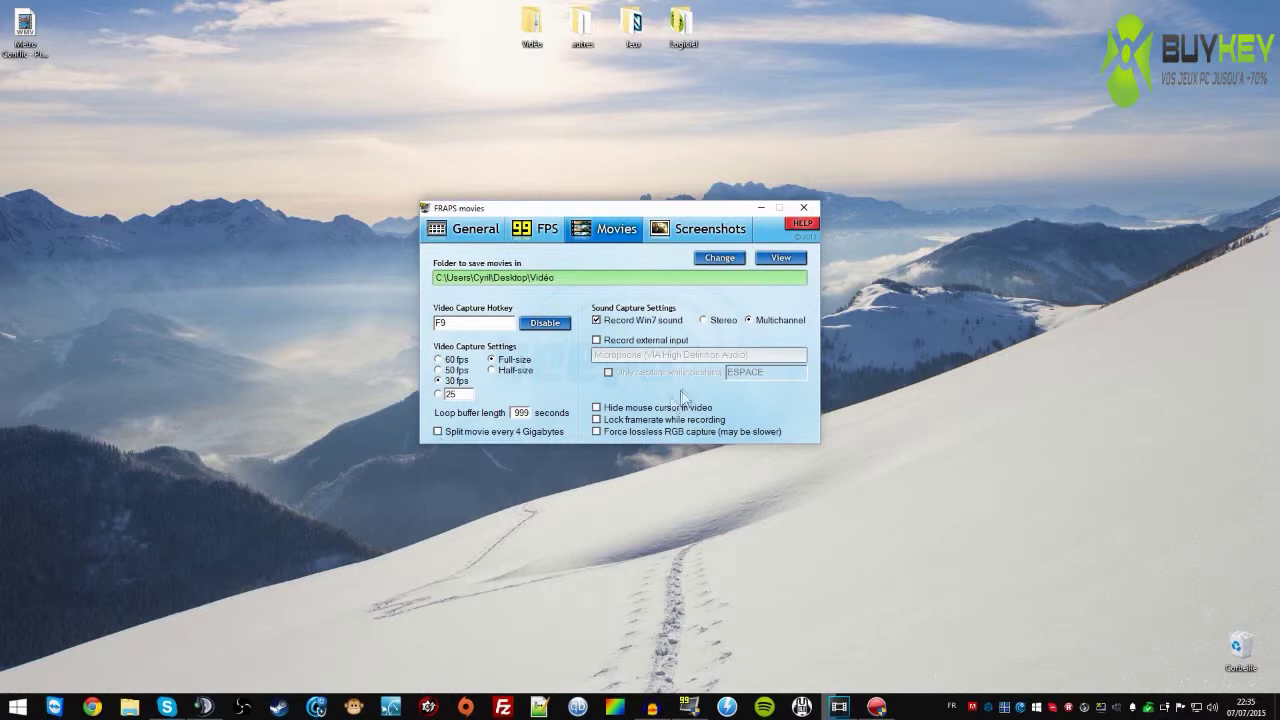
{"action": "left_click", "coordinate": [803, 207]}
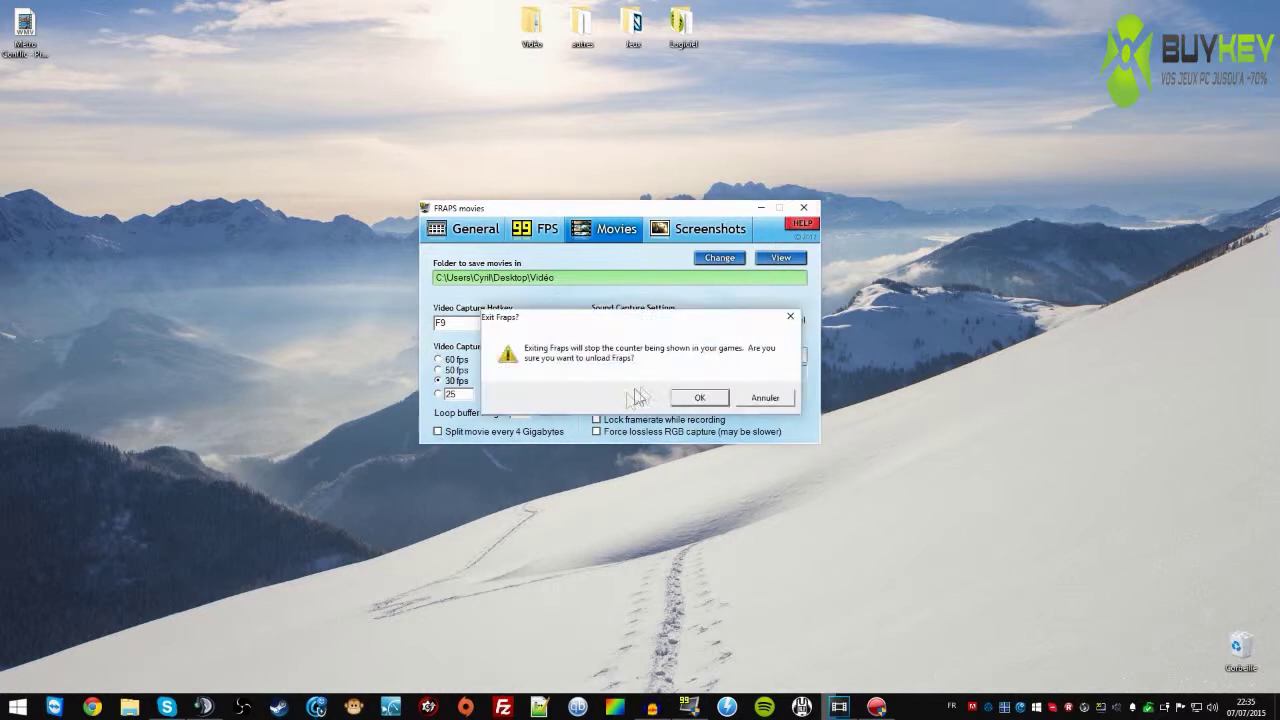
{"action": "left_click", "coordinate": [694, 403]}
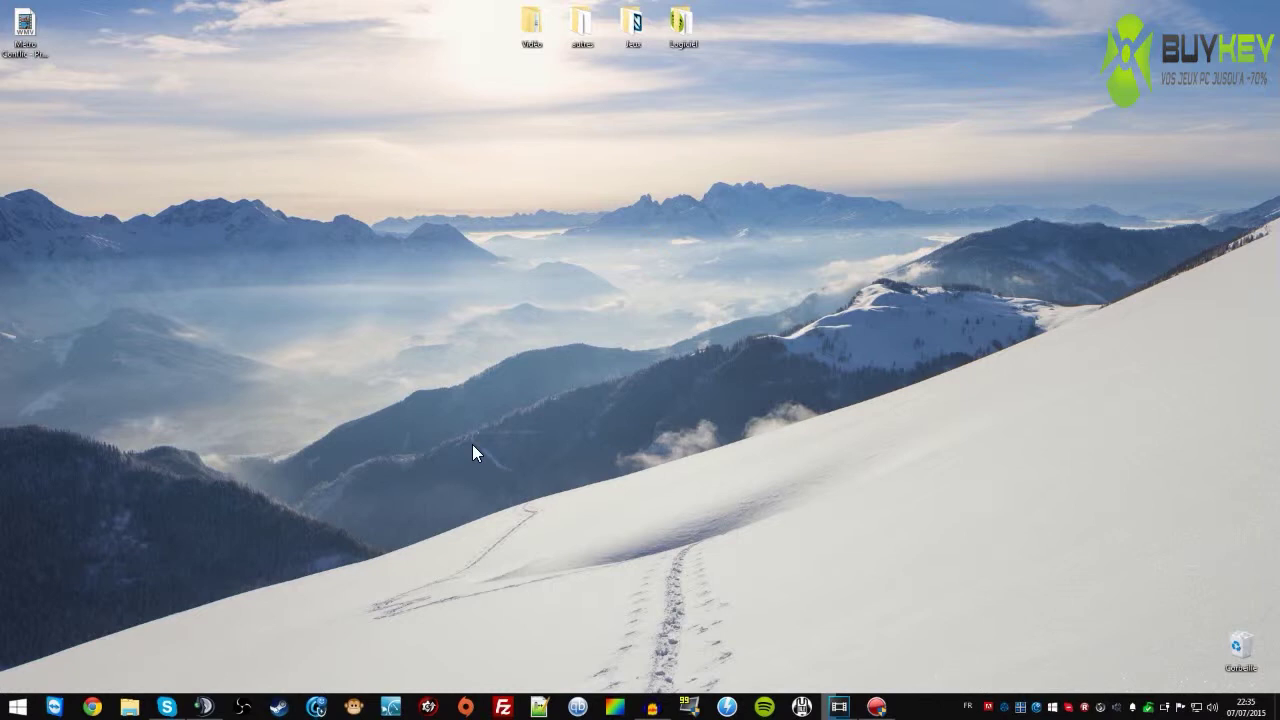